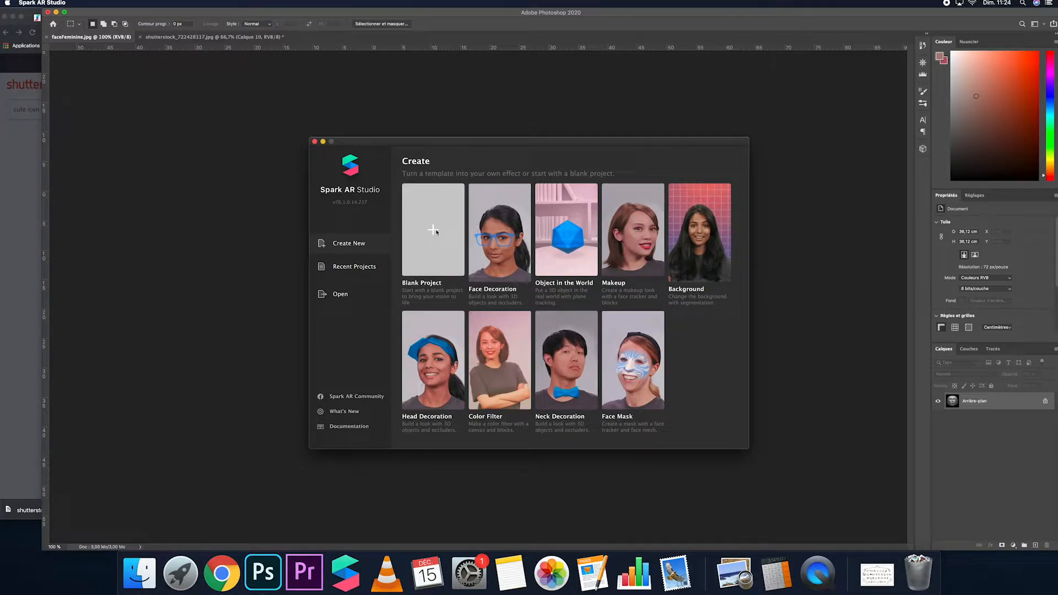
# - Create a blank project and use the computer's built-in FaceTime HD camera as the live video source
pyautogui.click(435, 230)
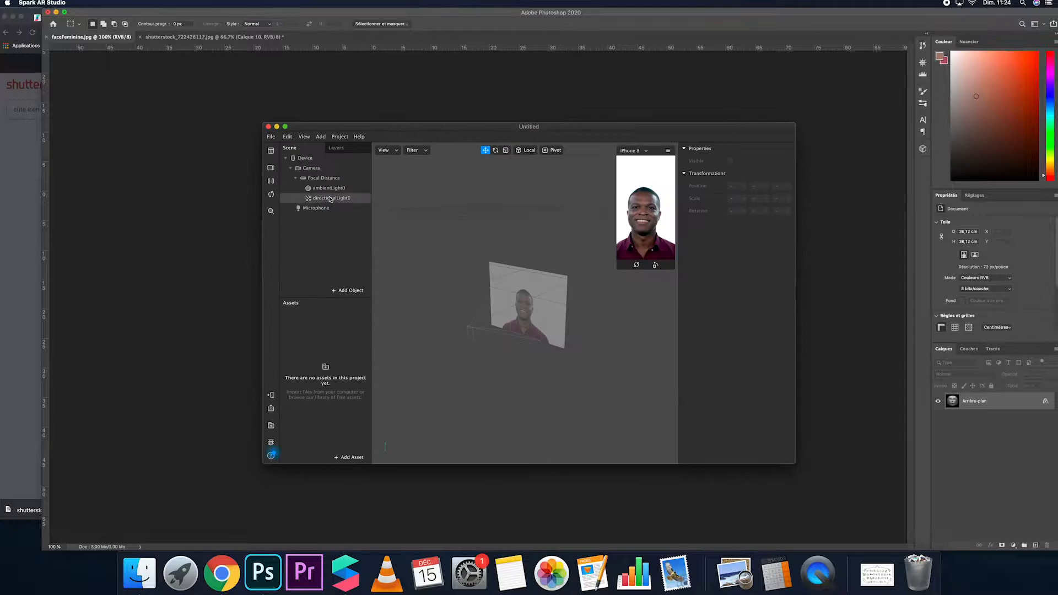
pyautogui.click(271, 169)
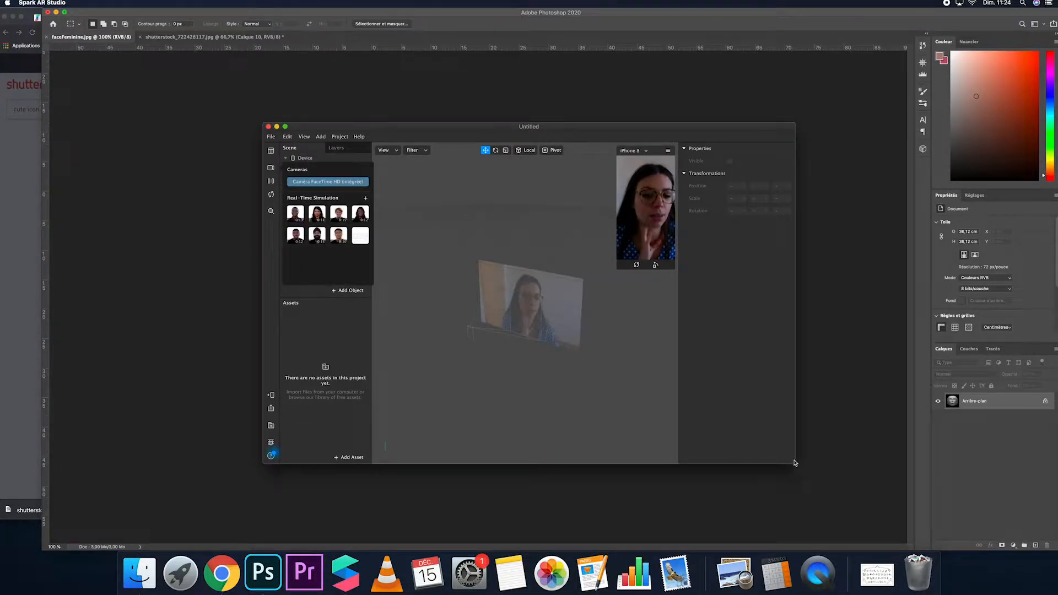
# - Enlarge the project window to fill the screen and enlarge the iPhone 8 simulator preview
pyautogui.moveTo(795, 464); pyautogui.dragTo(1035, 549)
pyautogui.moveTo(264, 126); pyautogui.dragTo(32, 3)
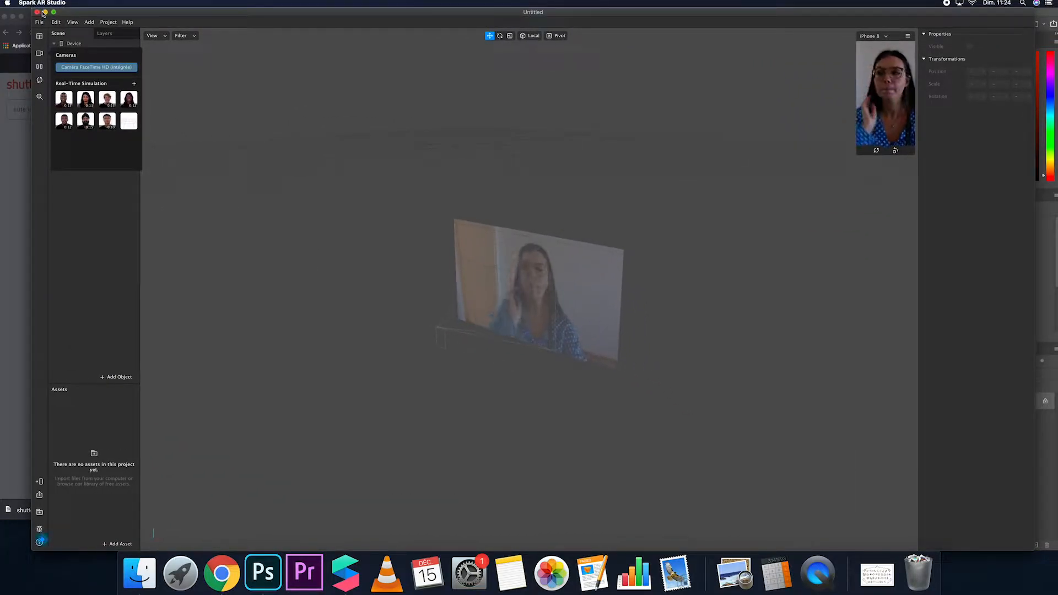
pyautogui.click(53, 12)
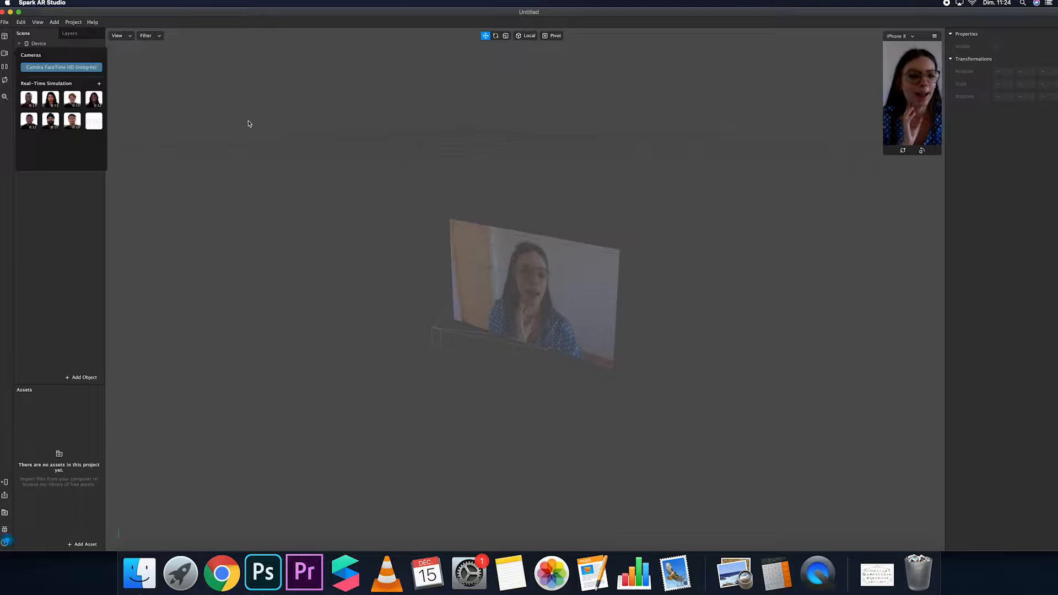
pyautogui.moveTo(913, 154); pyautogui.dragTo(890, 309)
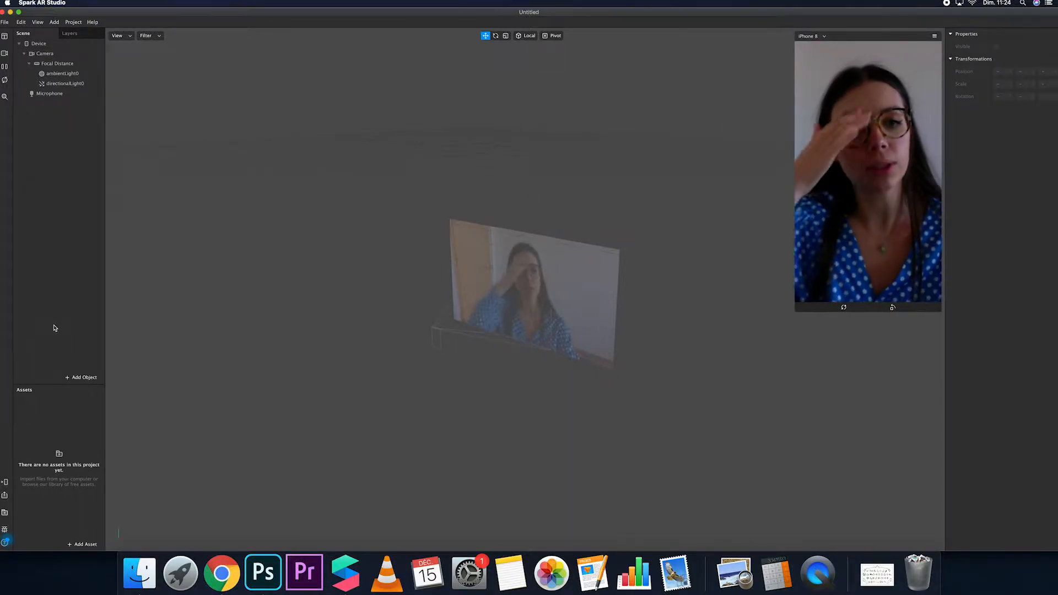
# - Add a Face Mesh object to the scene
pyautogui.click(82, 377)
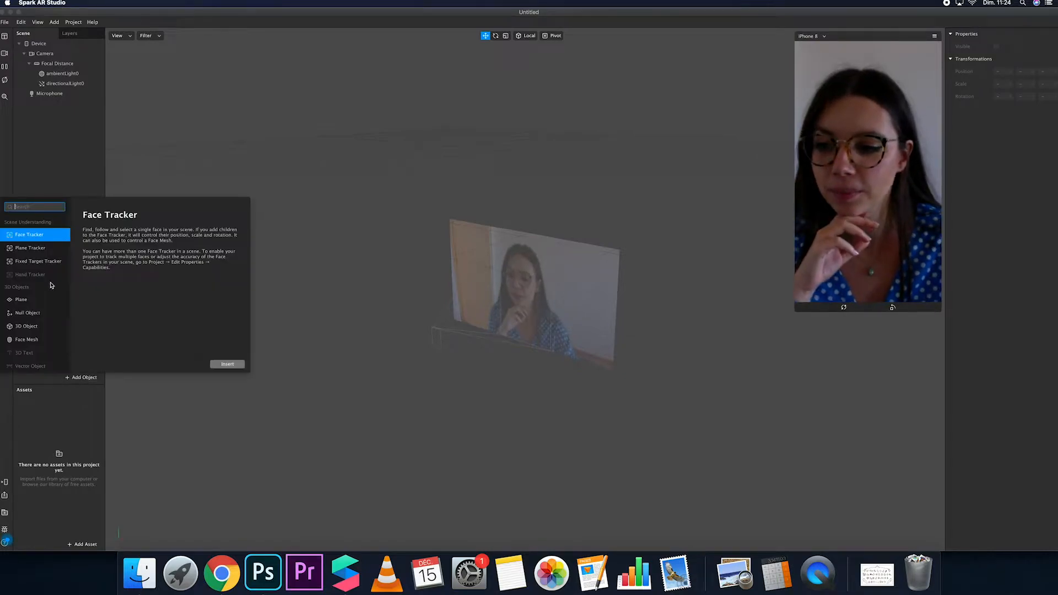
pyautogui.click(33, 339)
pyautogui.click(227, 364)
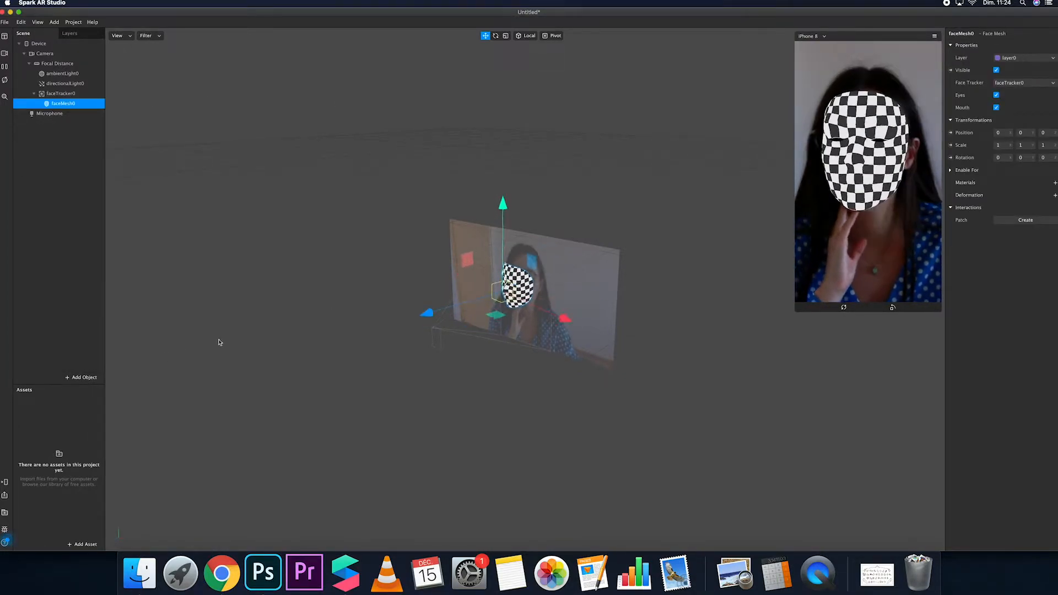
# - Create a material for the face mesh and set its shader type to Retouching
pyautogui.click(1055, 184)
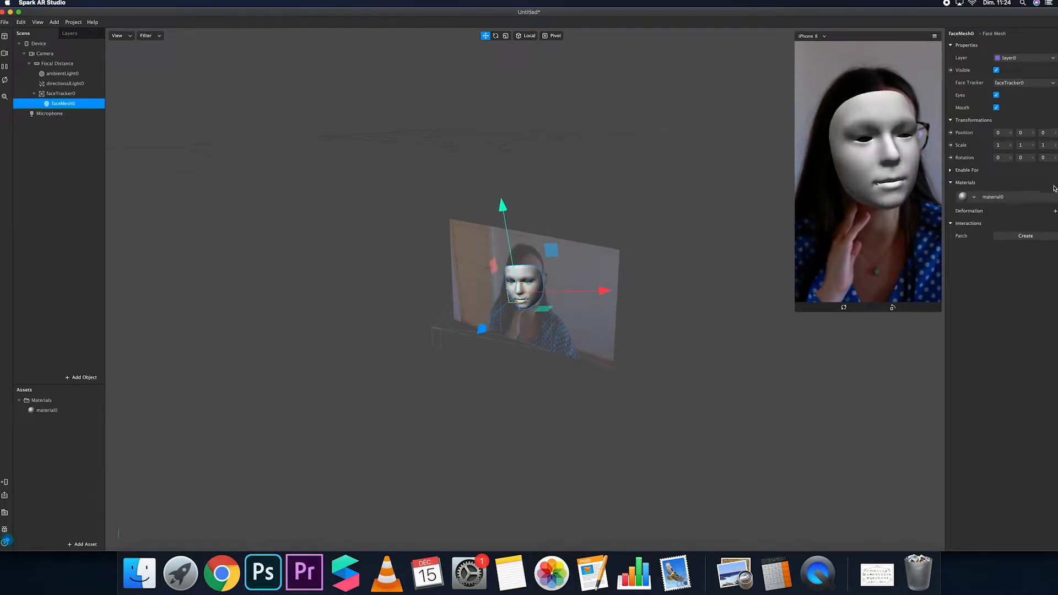
pyautogui.click(973, 197)
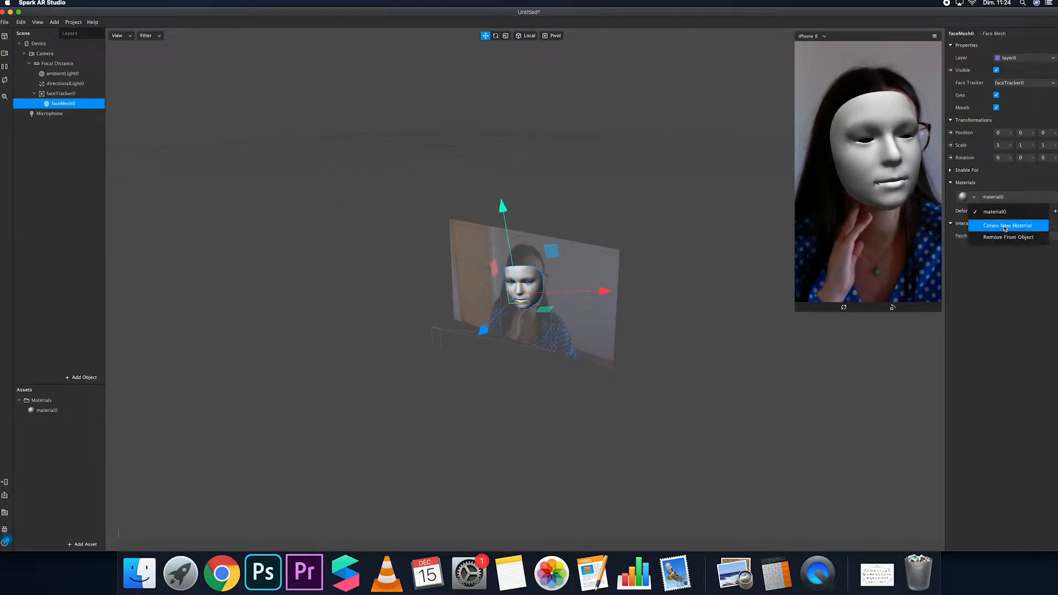
pyautogui.click(55, 410)
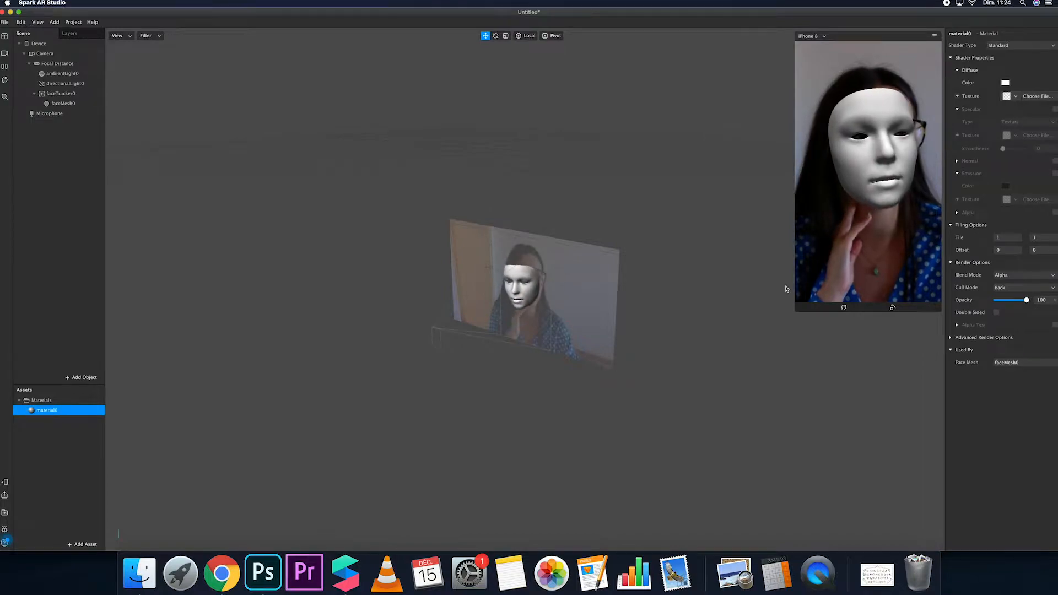
pyautogui.click(1019, 47)
pyautogui.click(1017, 100)
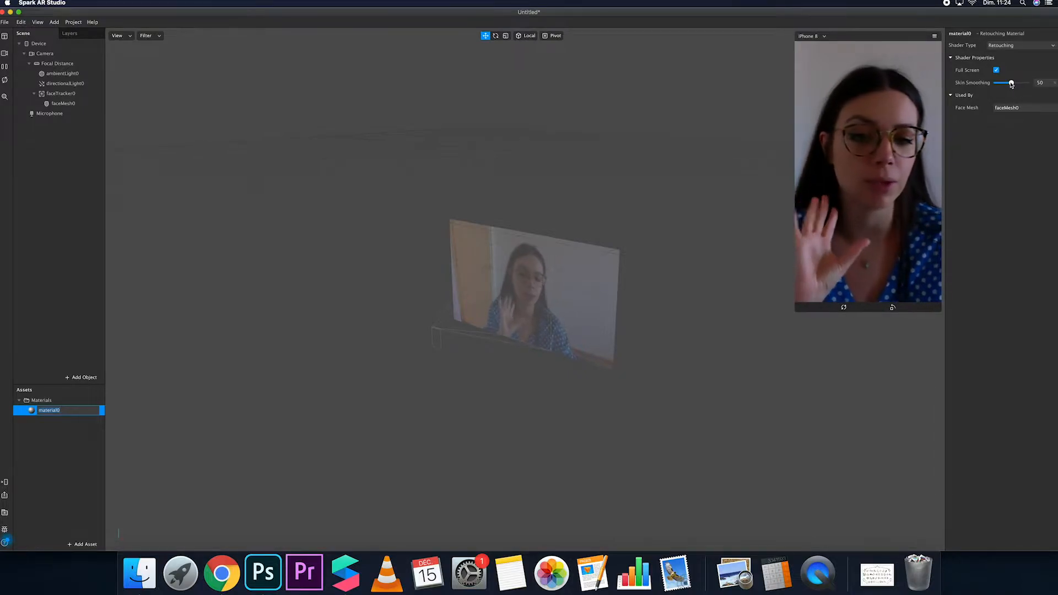
# - Set the retouching material's skin smoothing to 33
pyautogui.moveTo(1012, 83); pyautogui.dragTo(1010, 84)
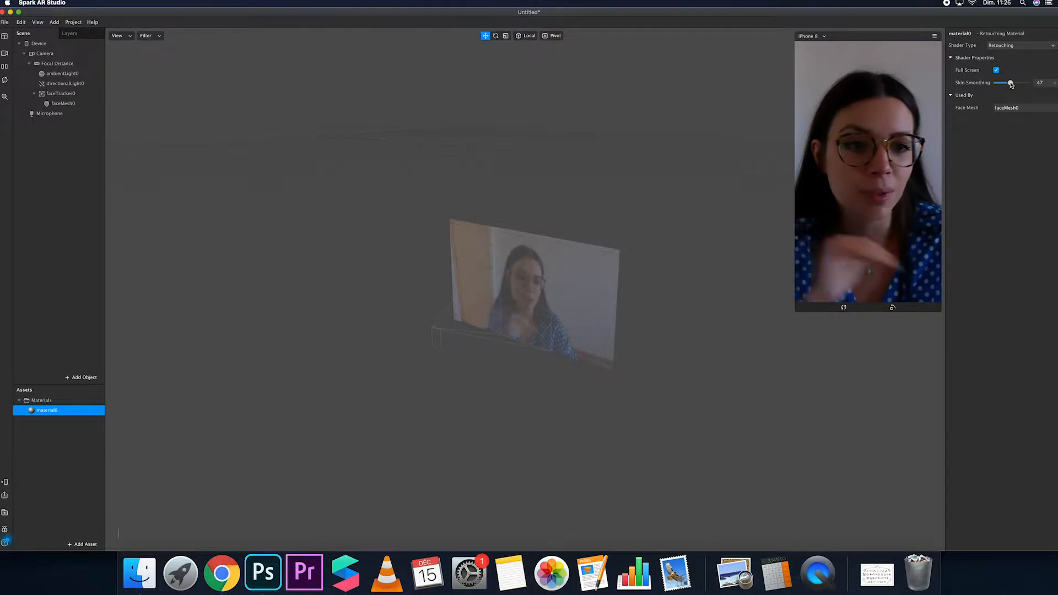
pyautogui.moveTo(1005, 86); pyautogui.dragTo(1007, 86)
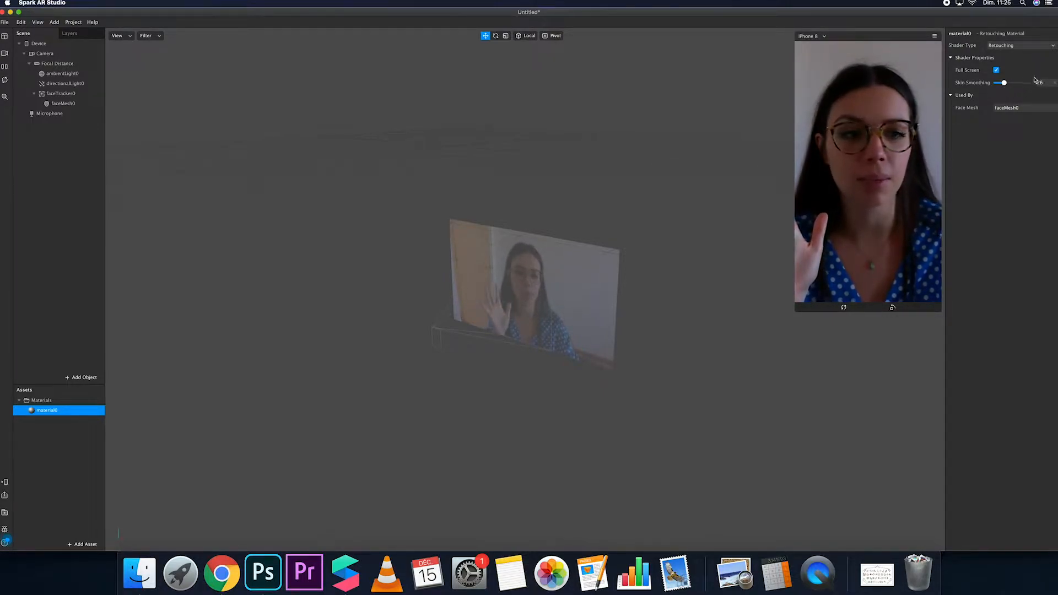
pyautogui.moveTo(1013, 86); pyautogui.dragTo(1009, 87)
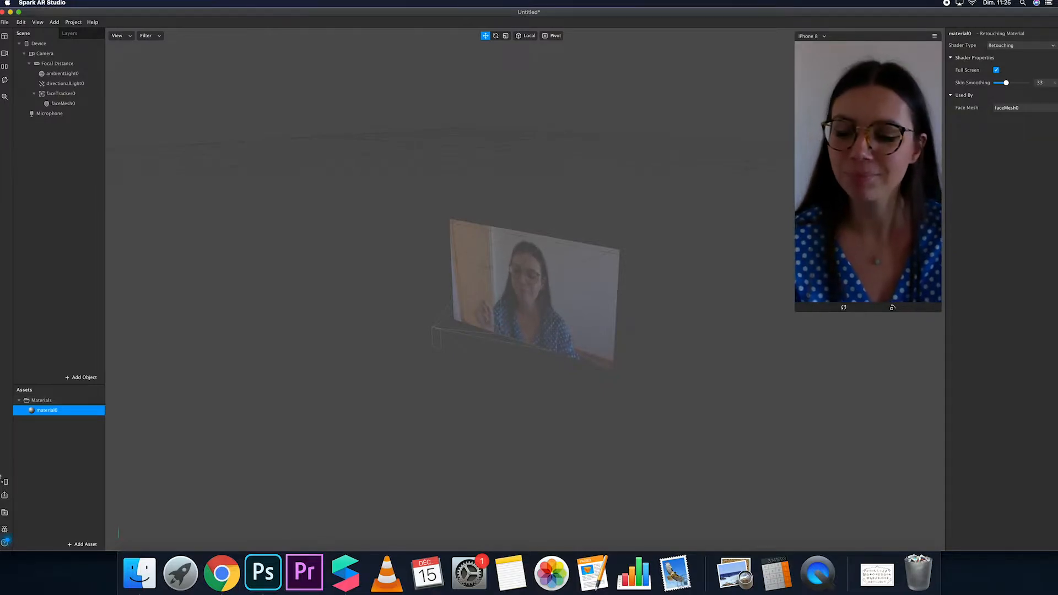
# - Rename both the face mesh and its material as "retouche"
pyautogui.doubleClick(55, 104)
pyautogui.write('retouche')
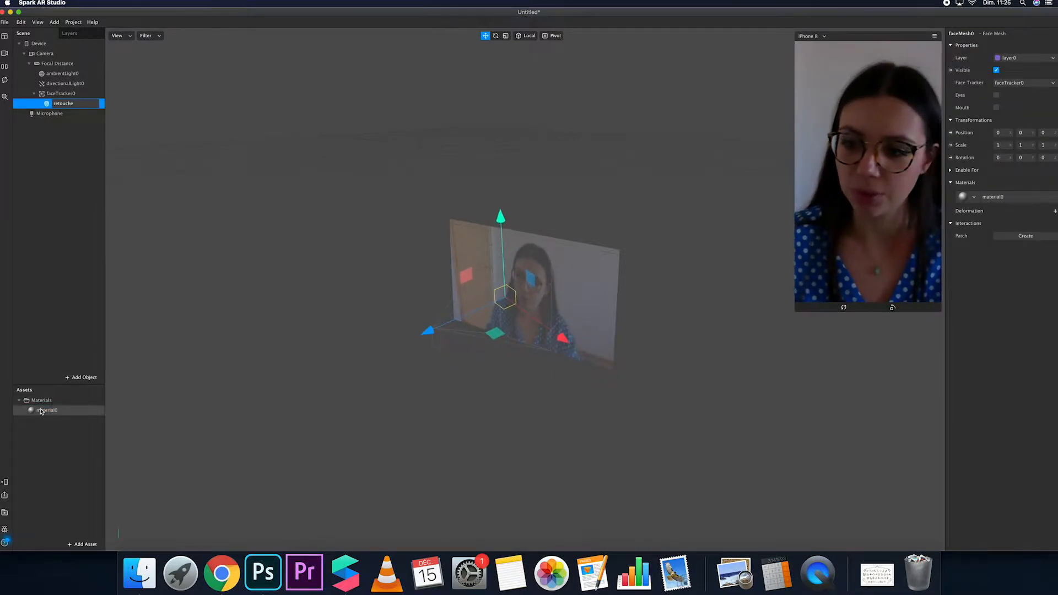
pyautogui.doubleClick(41, 411)
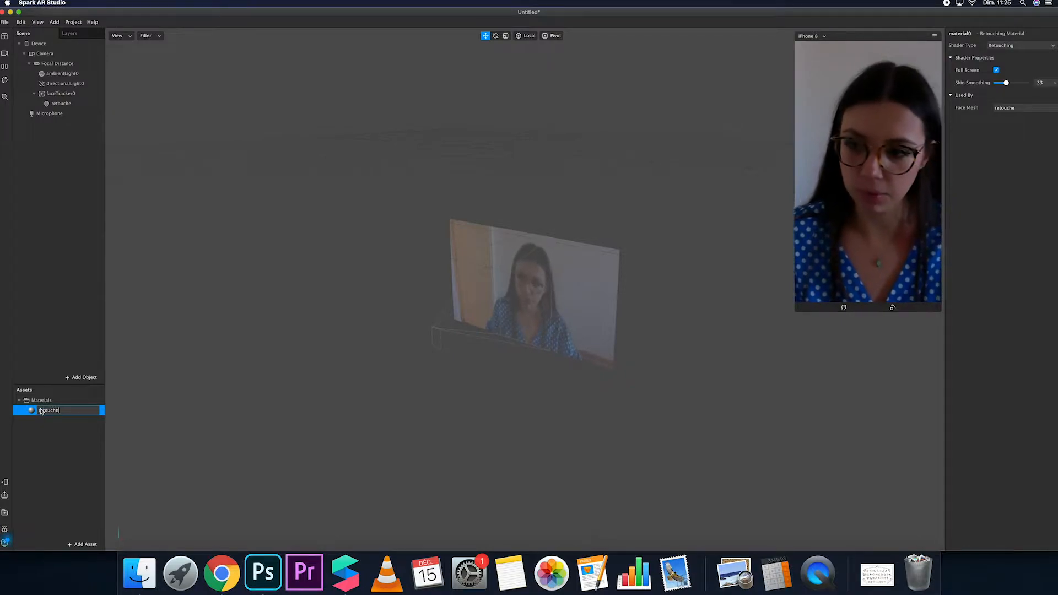
pyautogui.write('retouche')
# - Locate the Download Face Assets option, and switch to Photoshop to view the faceFeminine.jpg face template
pyautogui.doubleClick(66, 103)
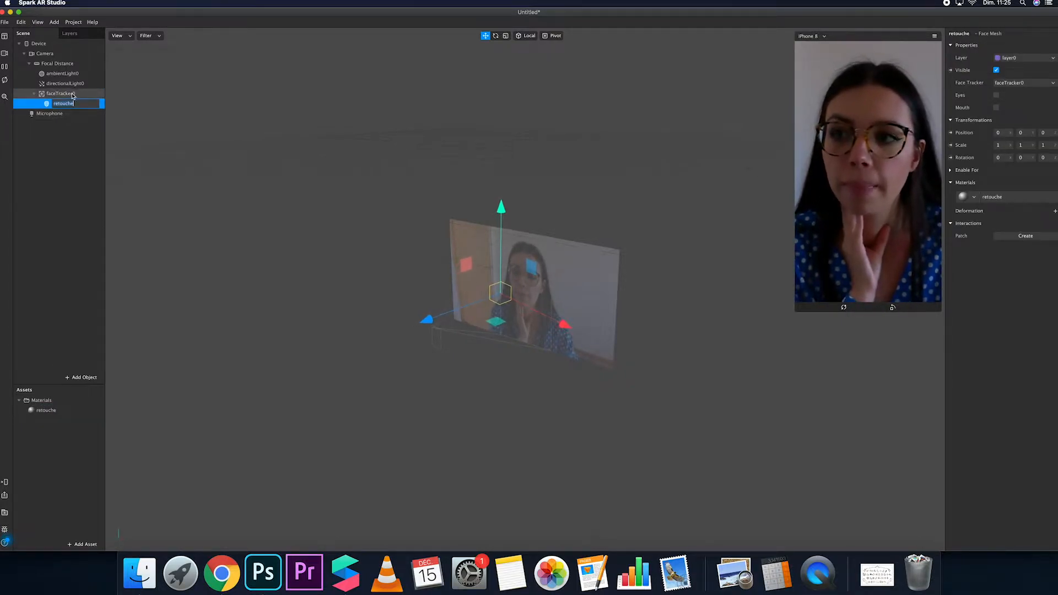
pyautogui.click(72, 94)
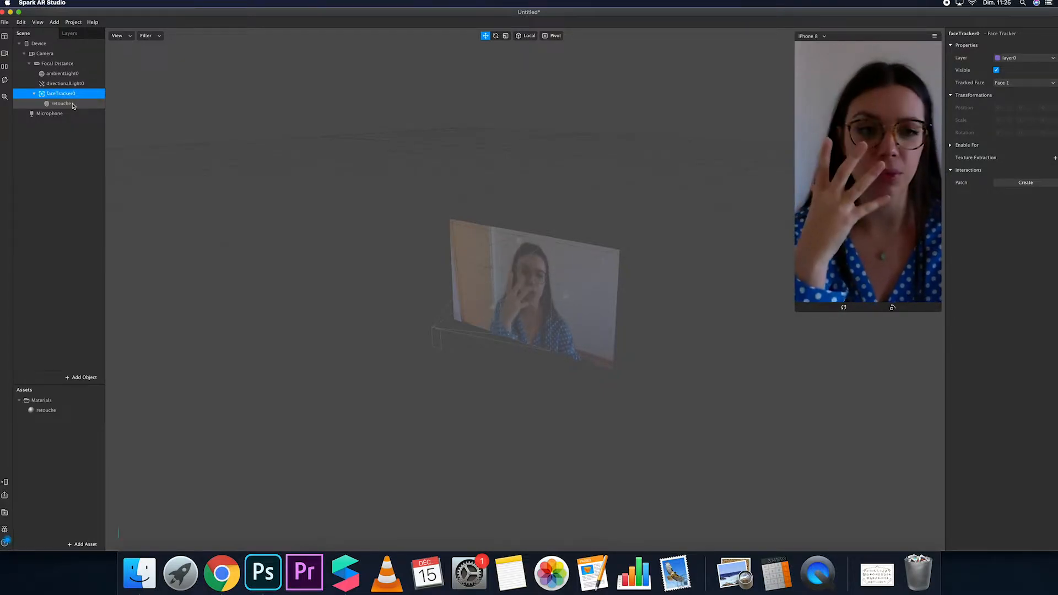
pyautogui.click(93, 22)
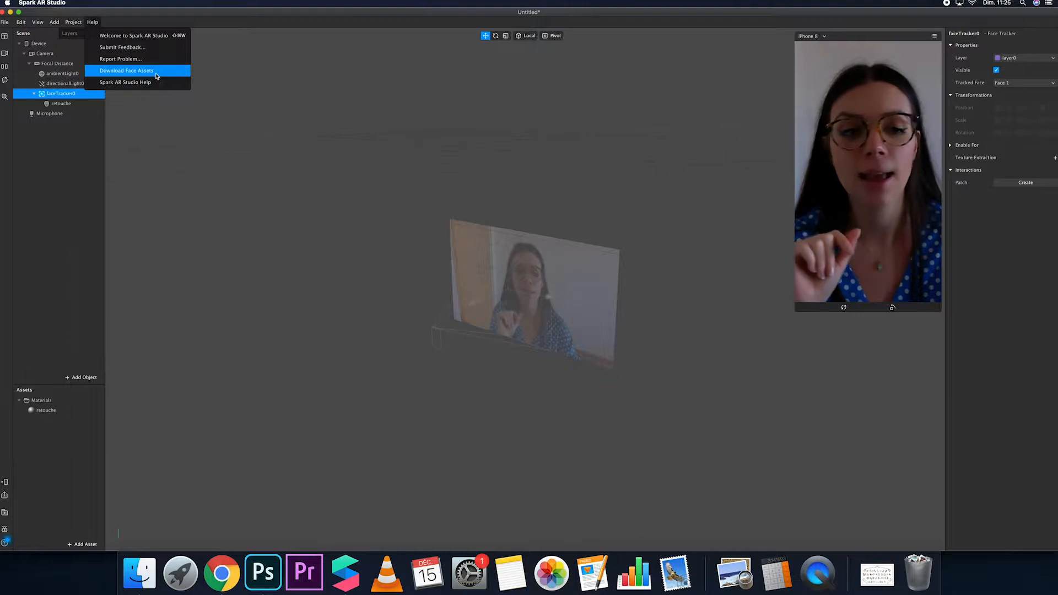
pyautogui.click(263, 573)
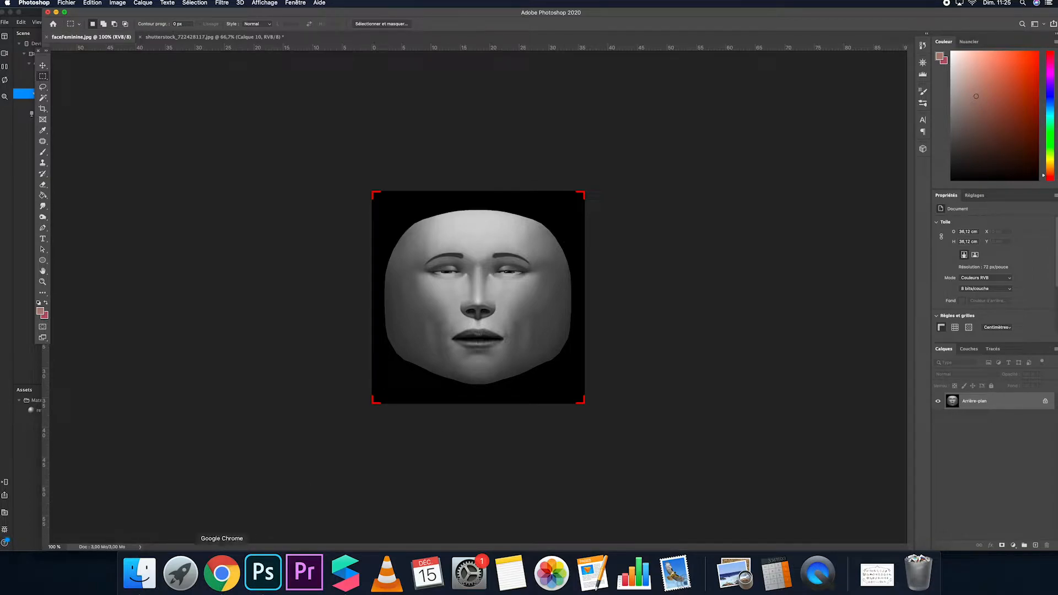
# - Switch to Chrome and search Google for "lv logo" in a new tab
pyautogui.click(234, 580)
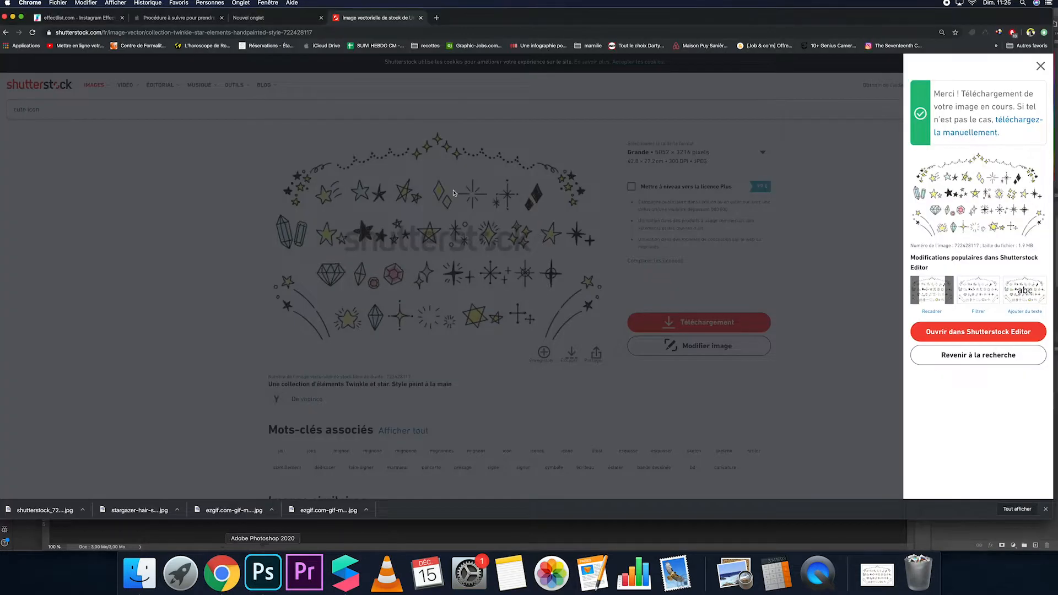
pyautogui.click(435, 18)
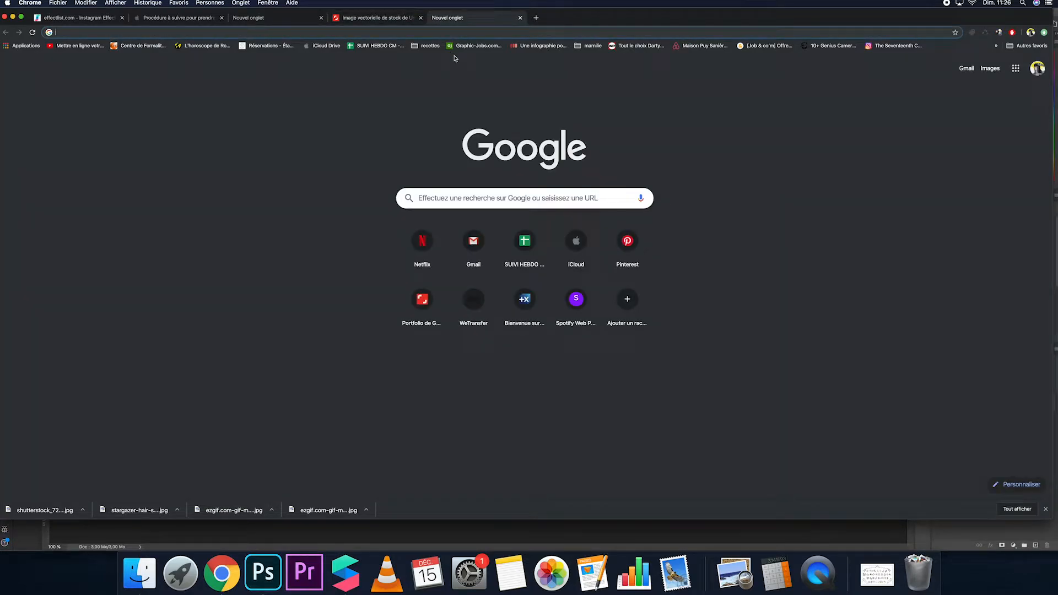
pyautogui.write('lv logo')
pyautogui.press('Return')
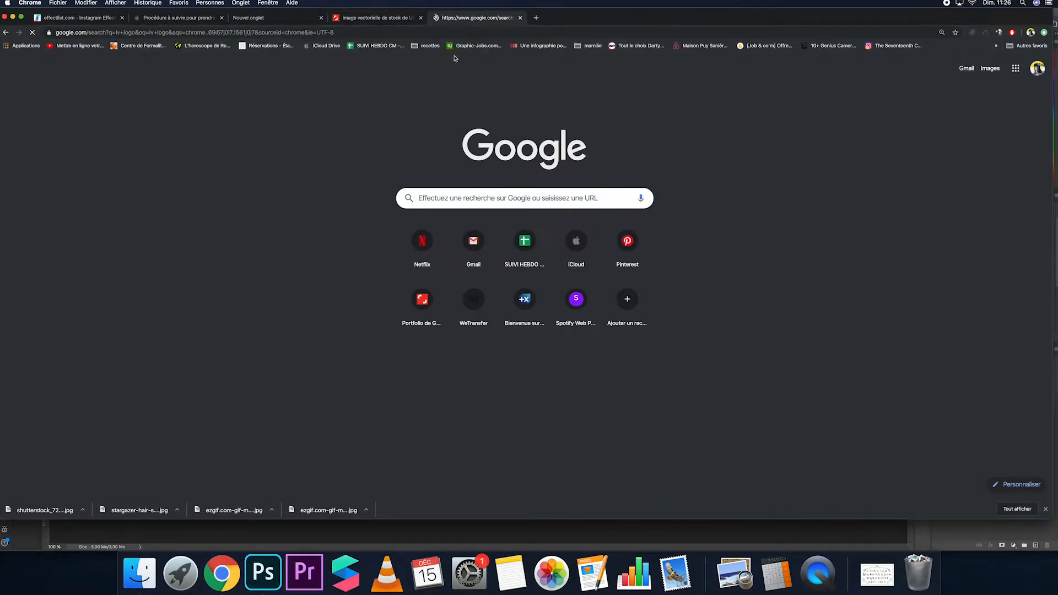
# - Filter the image results to transparent logos and preview a black LV logo and the pink flower logo
pyautogui.click(171, 117)
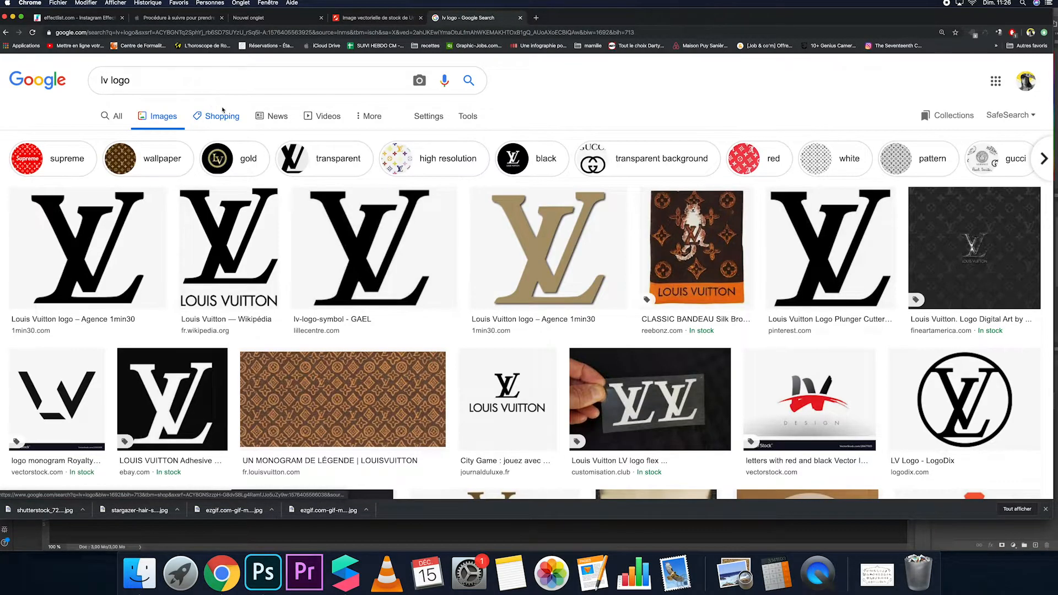
pyautogui.click(323, 160)
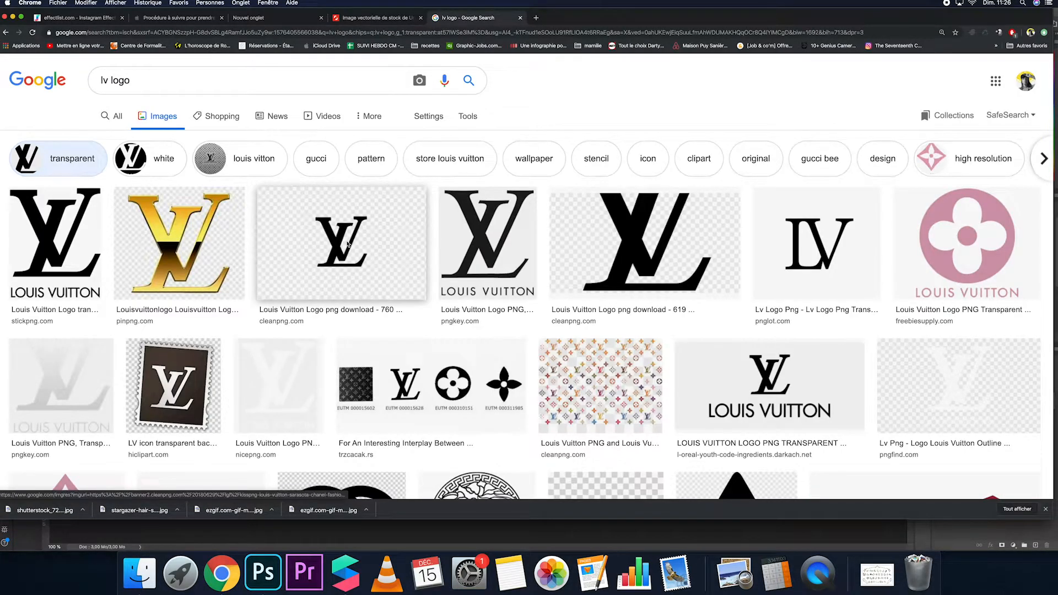
pyautogui.click(348, 244)
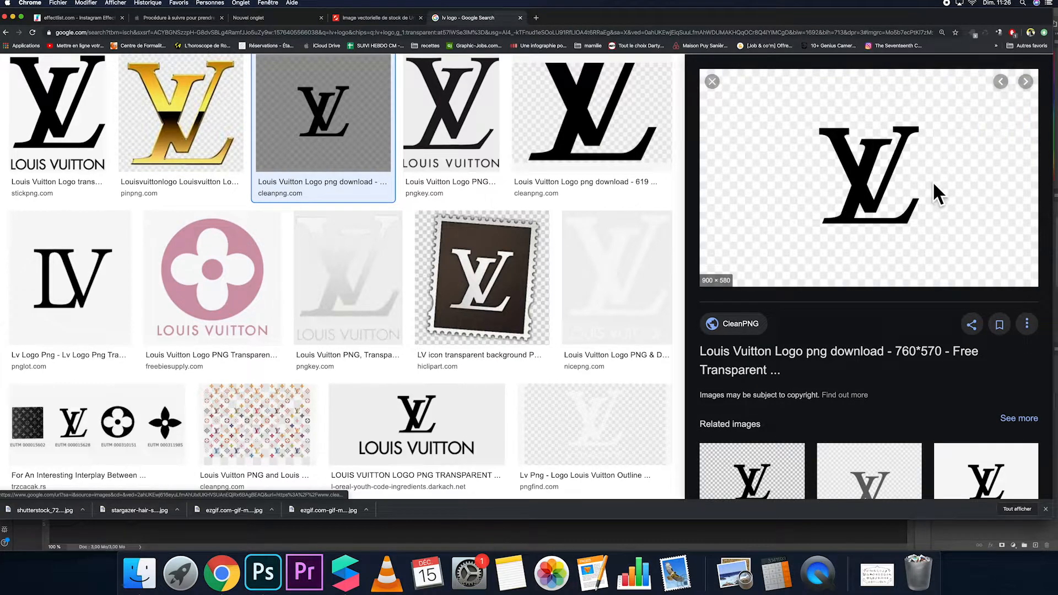
pyautogui.click(213, 263)
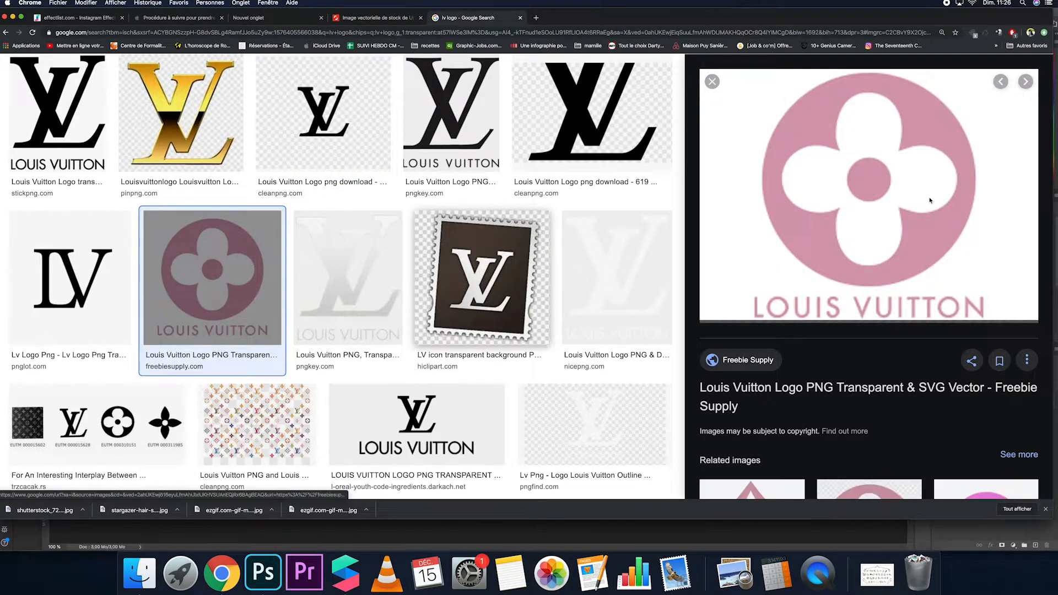
# - Switch to Photoshop and float the shutterstock icon document in a smaller window beside the face template
pyautogui.click(246, 577)
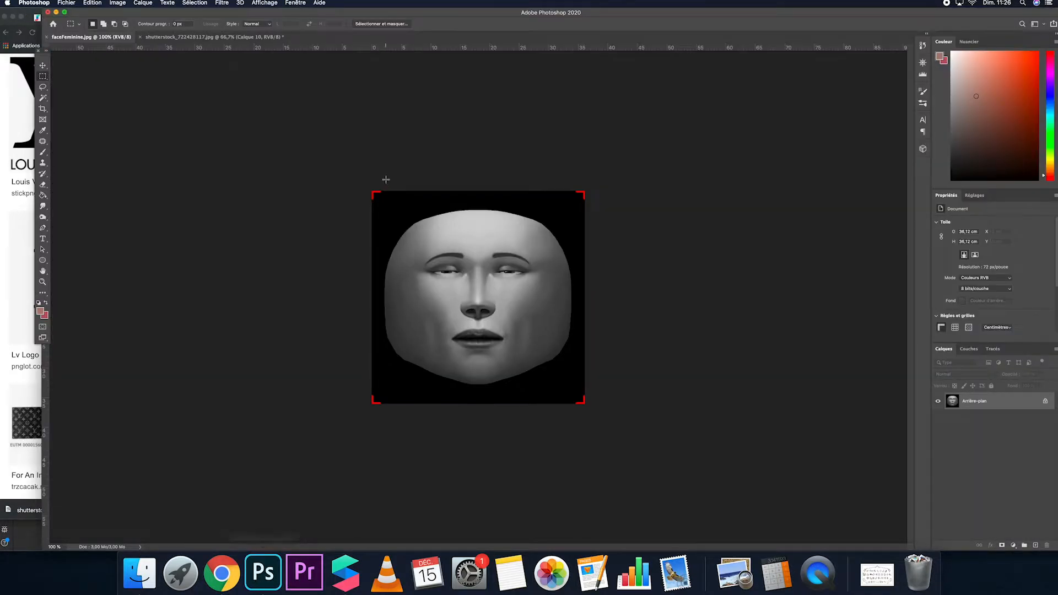
pyautogui.click(245, 37)
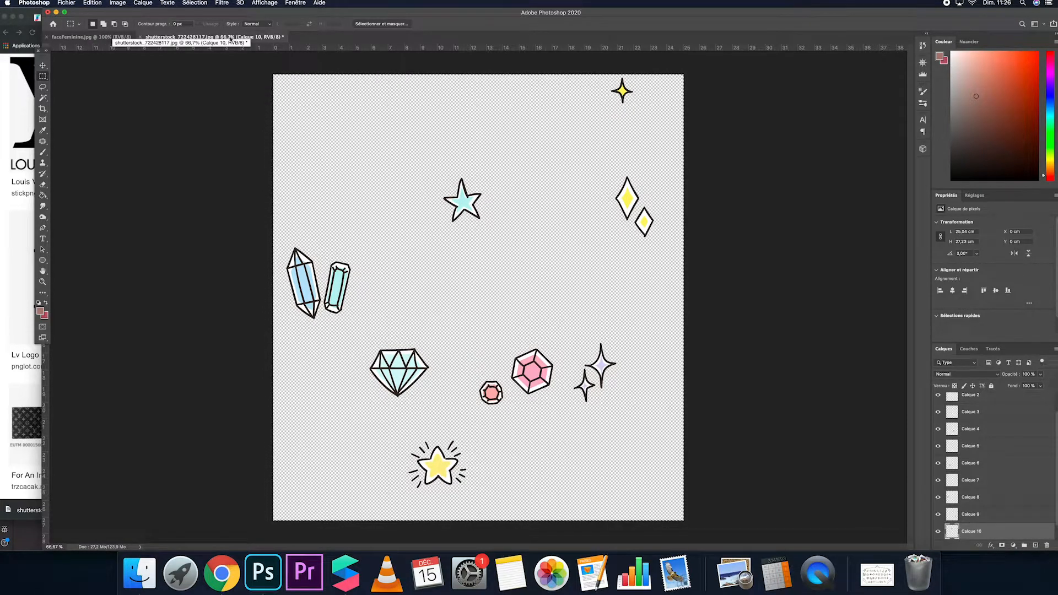
pyautogui.moveTo(117, 100); pyautogui.dragTo(135, 125)
pyautogui.moveTo(290, 314); pyautogui.dragTo(325, 444)
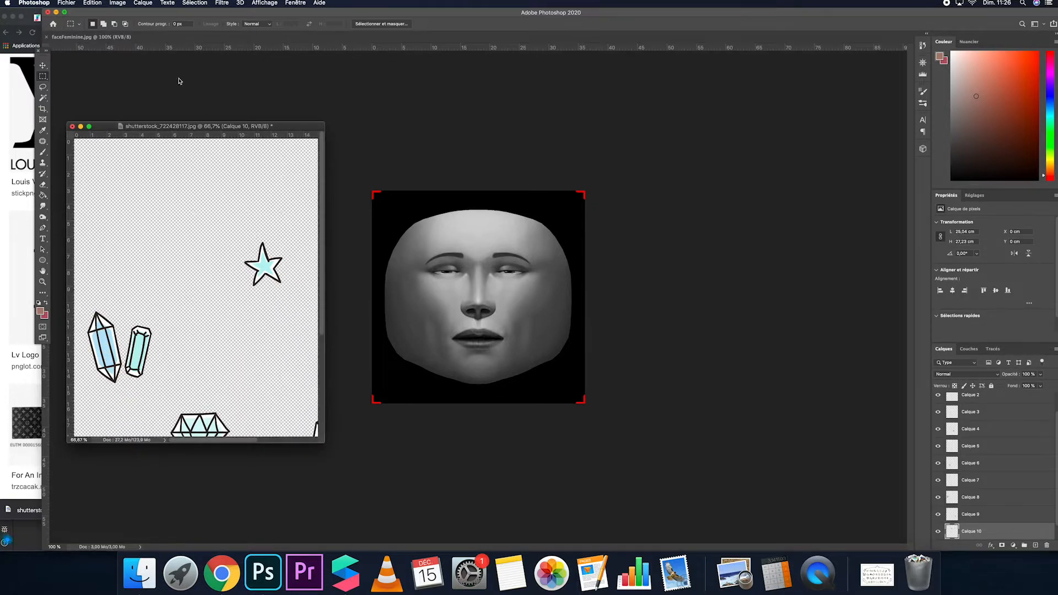
# - Copy the blue star layer, Calque 10, from the icon document onto the face template's cheek
pyautogui.click(43, 67)
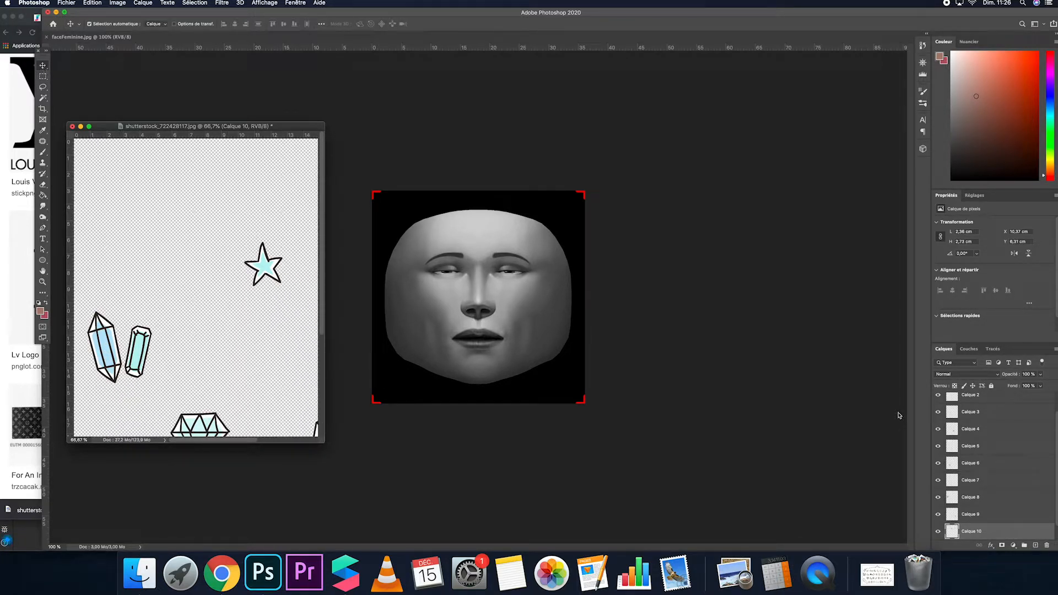
pyautogui.scroll(-1, 982, 526)
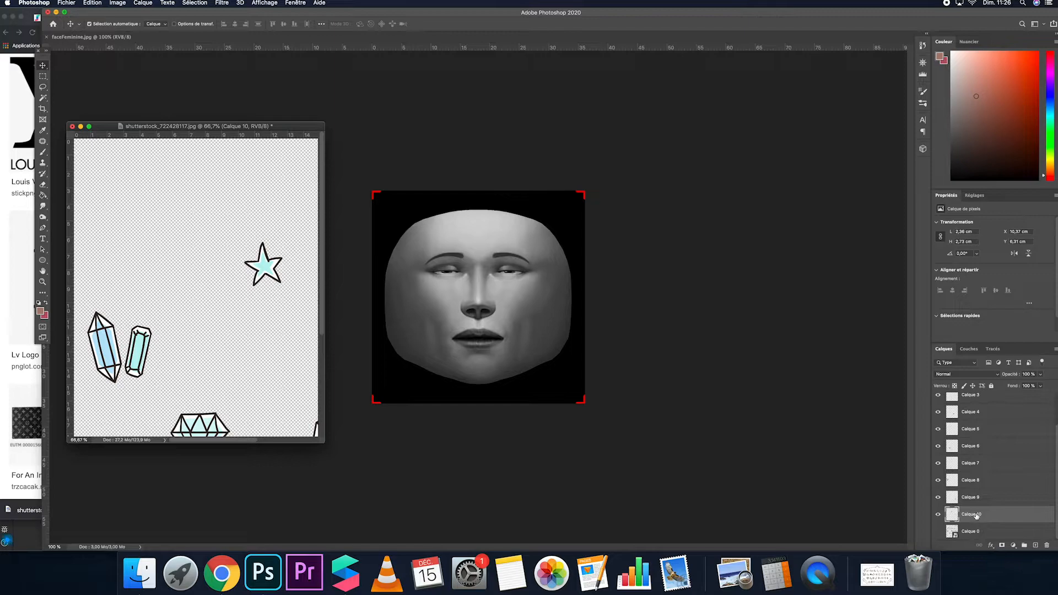
pyautogui.moveTo(992, 512); pyautogui.dragTo(528, 303)
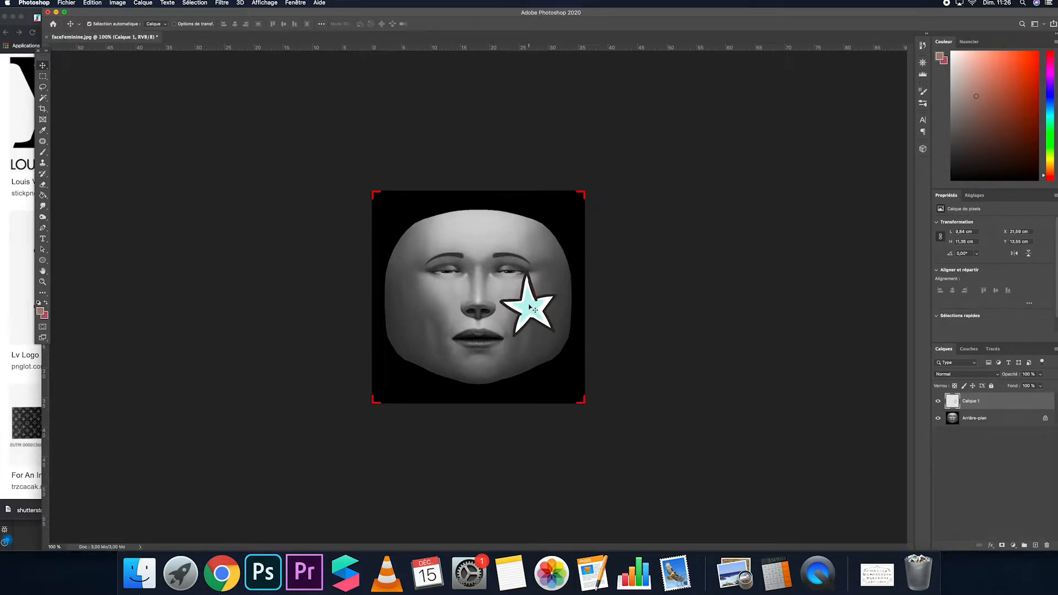
# - Scale the star down to about 3.5 cm wide and place it on the cheek just beside the nose
pyautogui.click(92, 2)
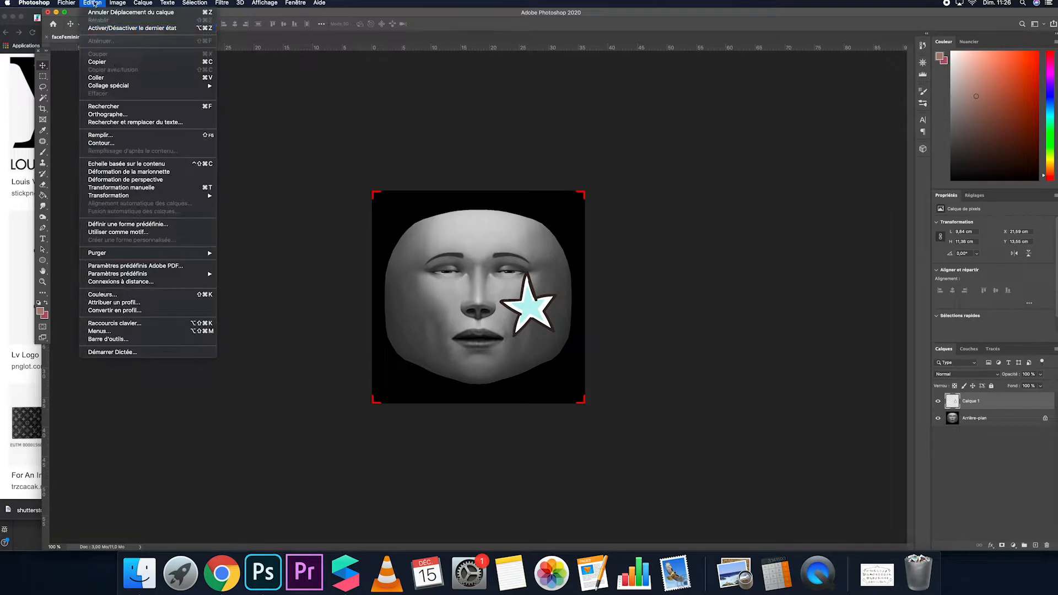
pyautogui.click(159, 188)
pyautogui.moveTo(560, 303); pyautogui.dragTo(512, 299)
pyautogui.press('Return')
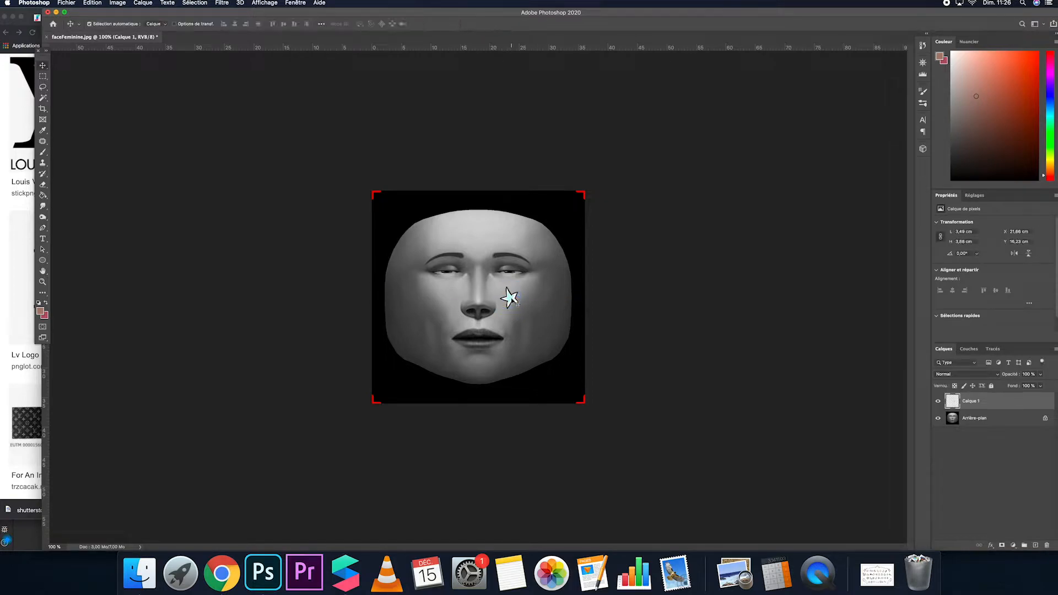
# - Copy the pair of white sparkles from the icon document onto the face template
pyautogui.moveTo(253, 10); pyautogui.dragTo(298, 10)
pyautogui.click(77, 158)
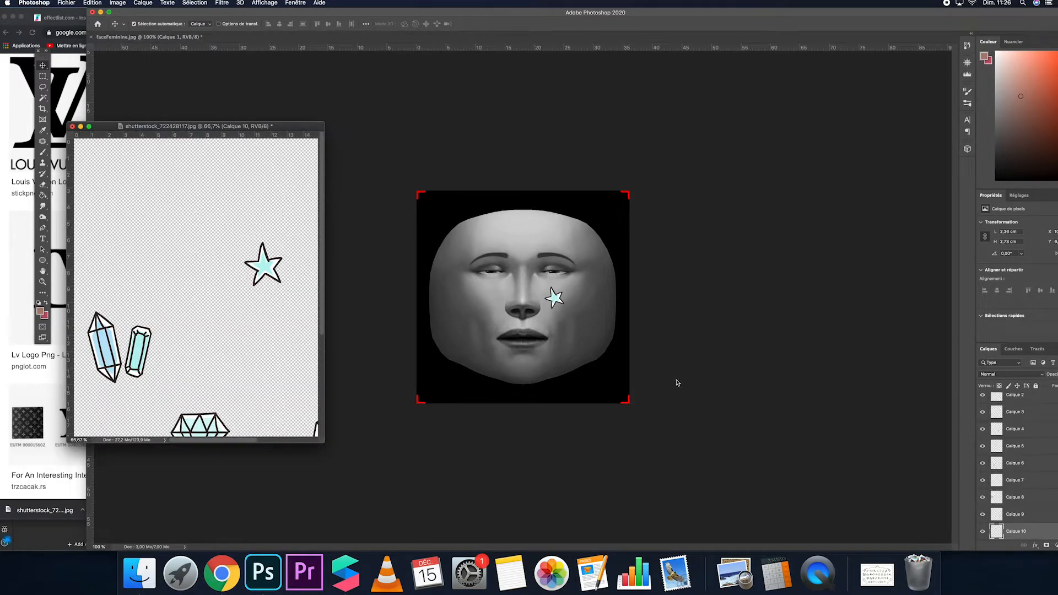
pyautogui.moveTo(1020, 519); pyautogui.dragTo(546, 289)
# - Scale the pair of sparkles down to a small icon and place it at the temple, on the cheek side opposite the blue star
pyautogui.click(118, 2)
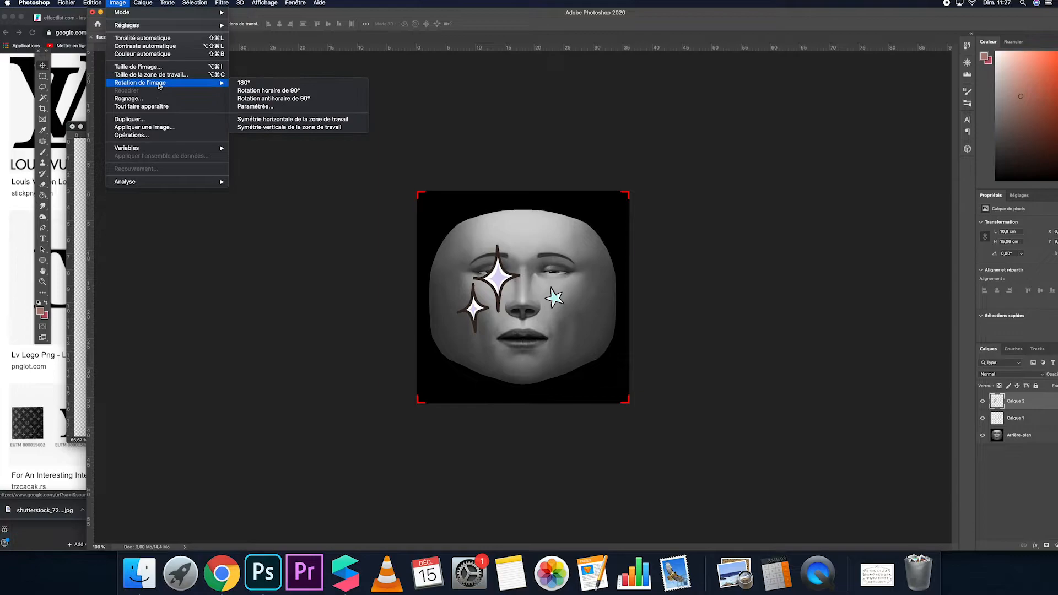
pyautogui.moveTo(100, 3)
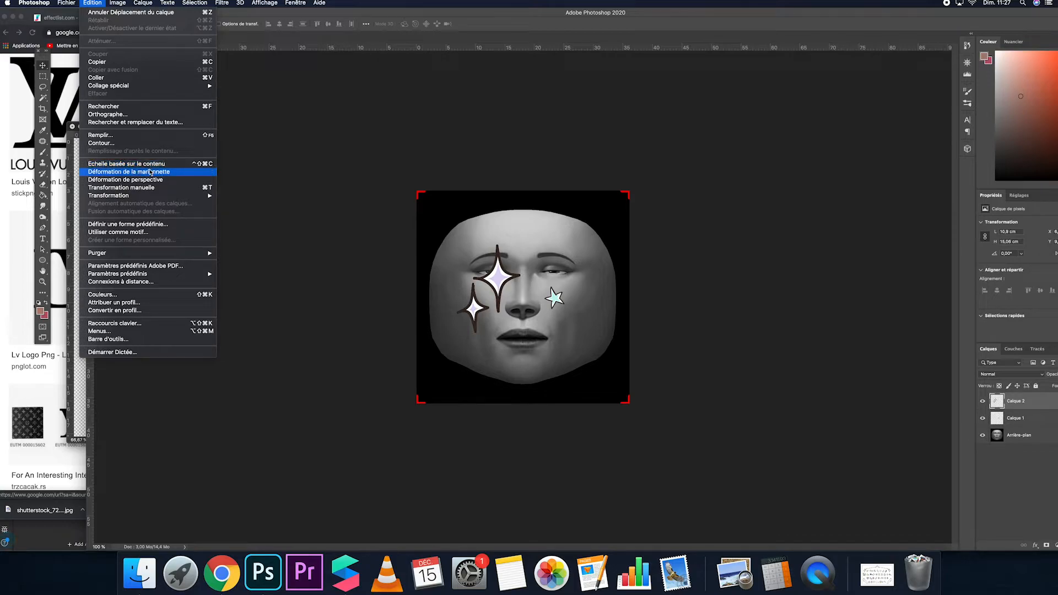
pyautogui.click(155, 188)
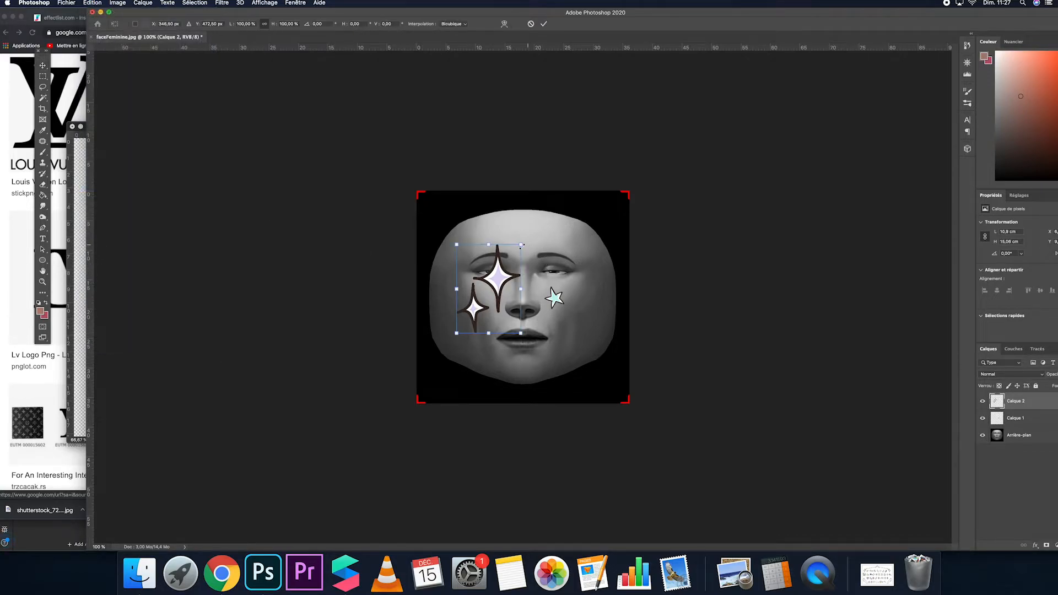
pyautogui.moveTo(516, 256); pyautogui.dragTo(466, 253)
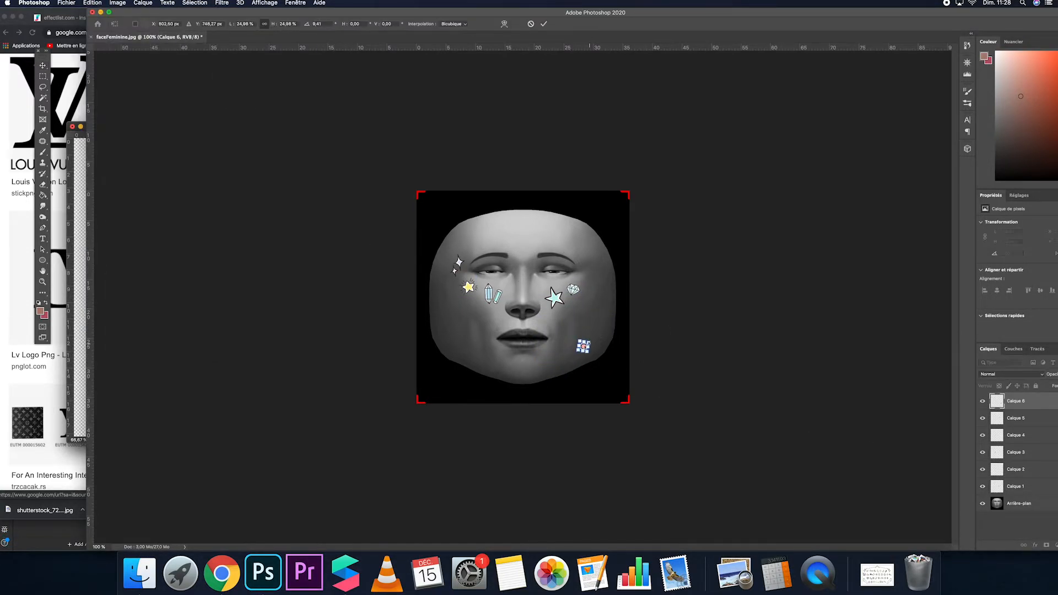
# - Place the reduced red flower beside the diamond gem and the reduced pink flower below the yellow star on the opposite cheek
pyautogui.moveTo(582, 341); pyautogui.dragTo(588, 281)
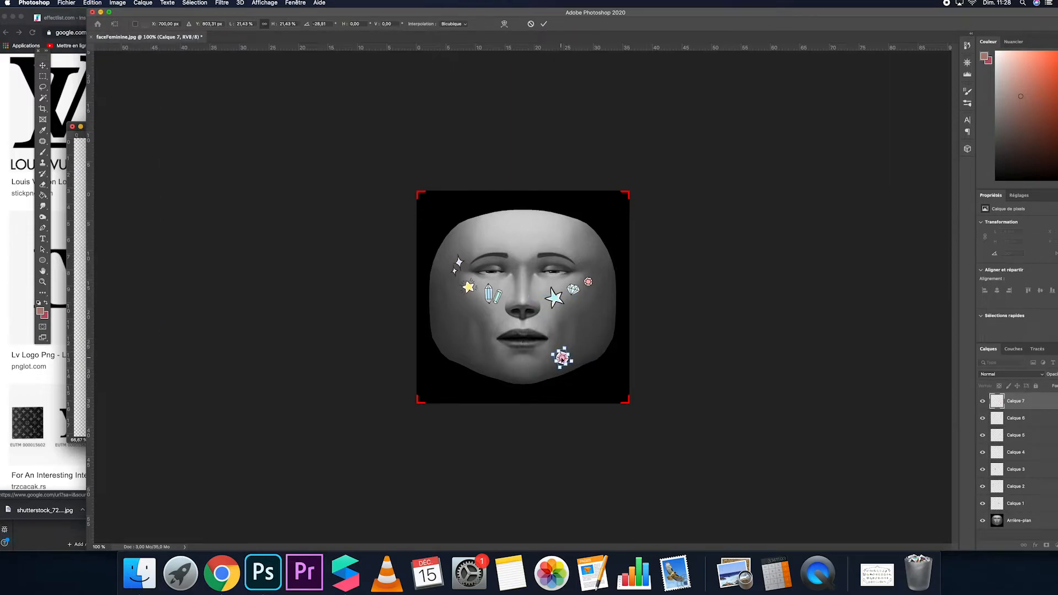
pyautogui.moveTo(561, 358); pyautogui.dragTo(476, 302)
pyautogui.press('Return')
# - Shrink the pair of yellow diamond-shaped sparkles and place it at the temple above the red flower
pyautogui.click(80, 333)
pyautogui.click(92, 3)
pyautogui.click(160, 188)
pyautogui.moveTo(585, 326); pyautogui.dragTo(589, 260)
pyautogui.press('Return')
# - Copy the four-pointed yellow sparkle onto the face template, scale it down and place it just below the red flower
pyautogui.click(79, 276)
pyautogui.moveTo(1018, 418); pyautogui.dragTo(574, 361)
pyautogui.click(92, 3)
pyautogui.click(161, 188)
pyautogui.moveTo(574, 375); pyautogui.dragTo(588, 298)
pyautogui.press('Return')
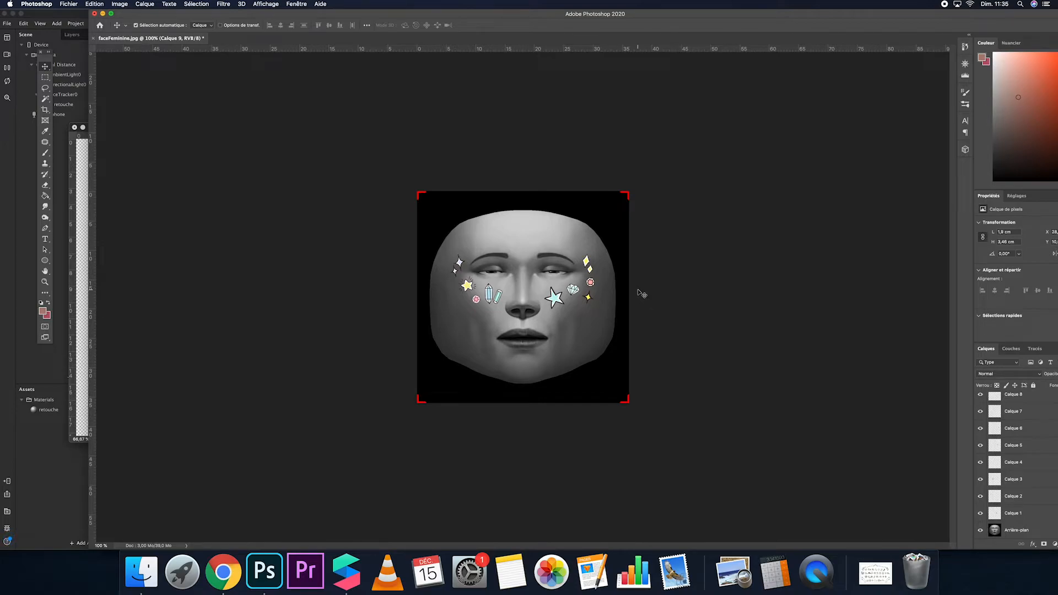
# - Hide the Arrière-plan face layer, leaving only the icons on a transparent background
pyautogui.click(73, 4)
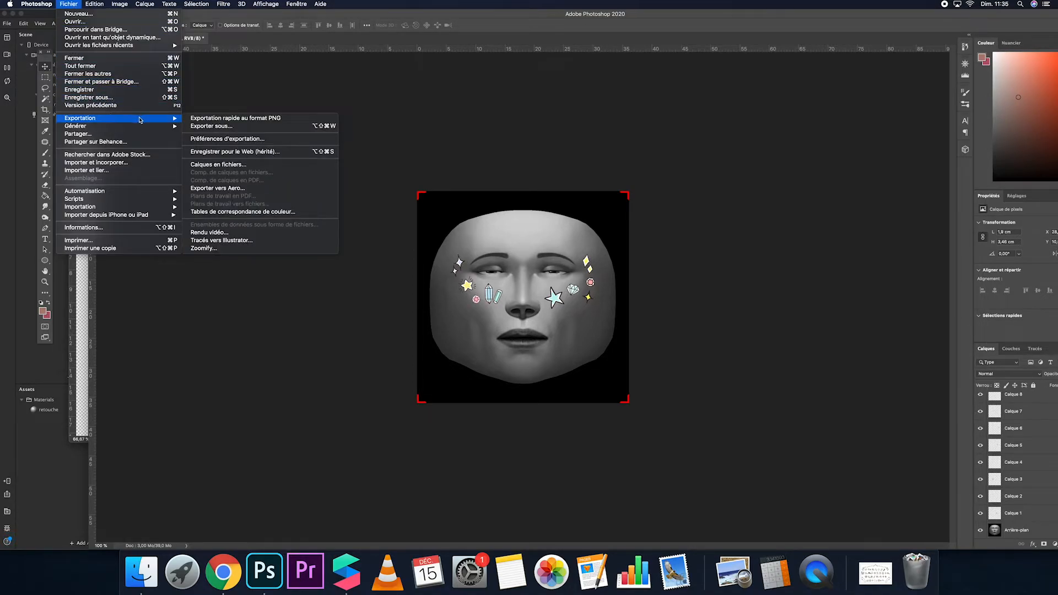
pyautogui.click(72, 4)
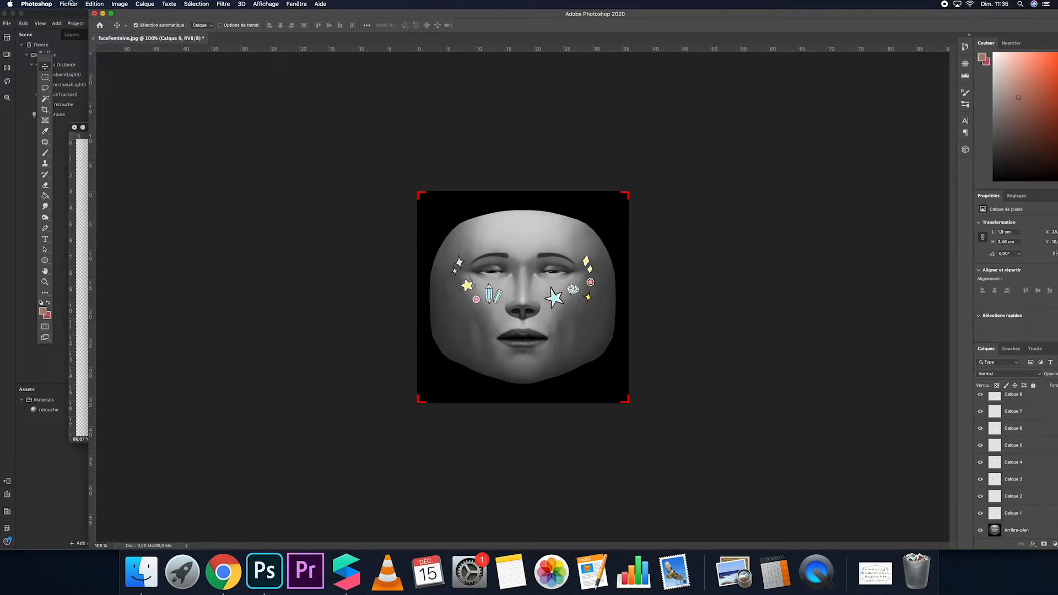
pyautogui.click(981, 531)
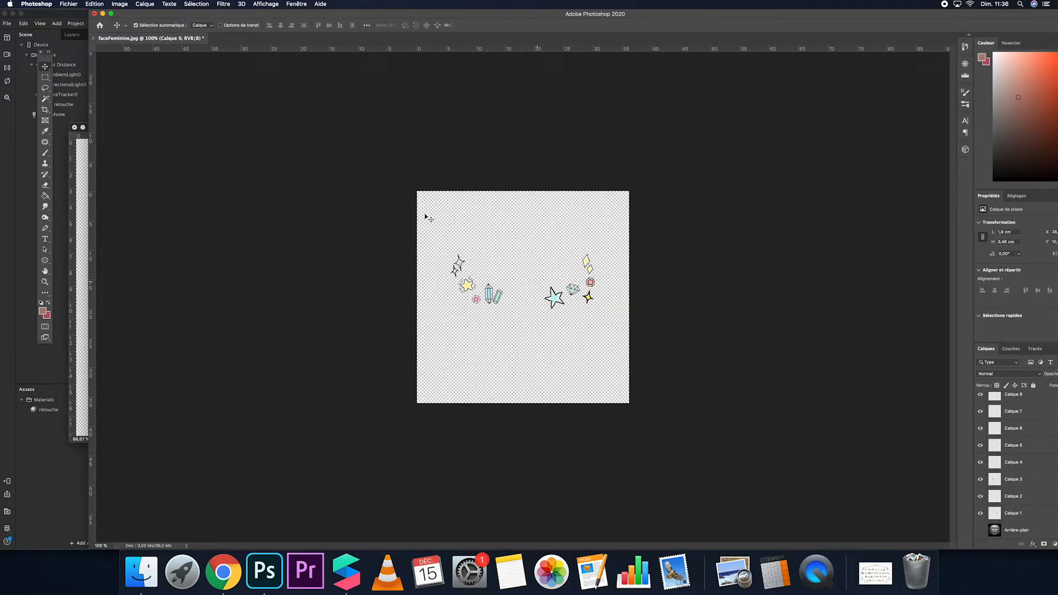
# - Quick-export the transparent icon artwork as a PNG named filtree in the Bureau folder
pyautogui.click(68, 3)
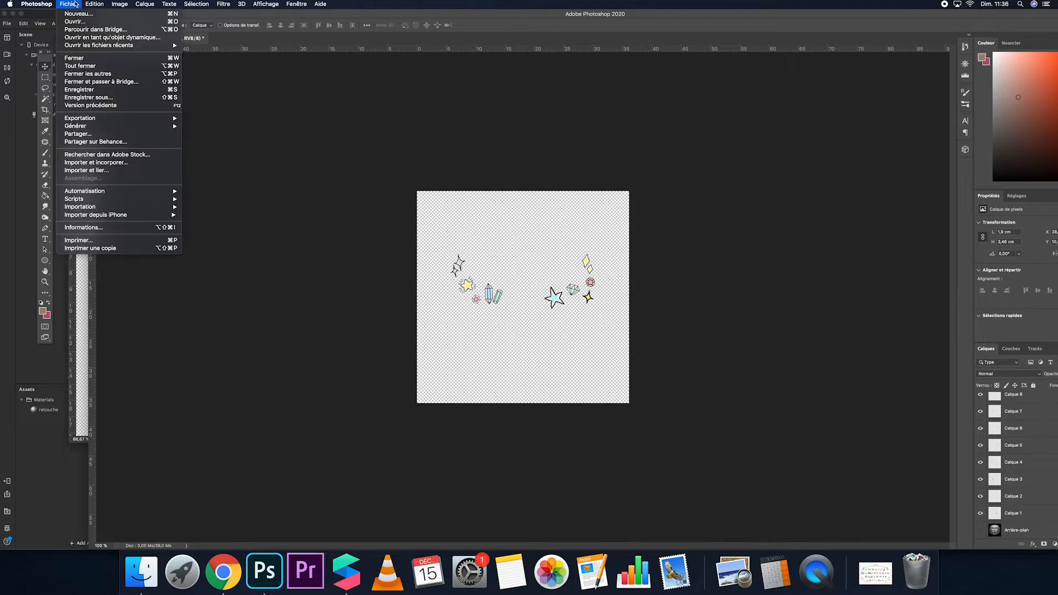
pyautogui.moveTo(131, 119)
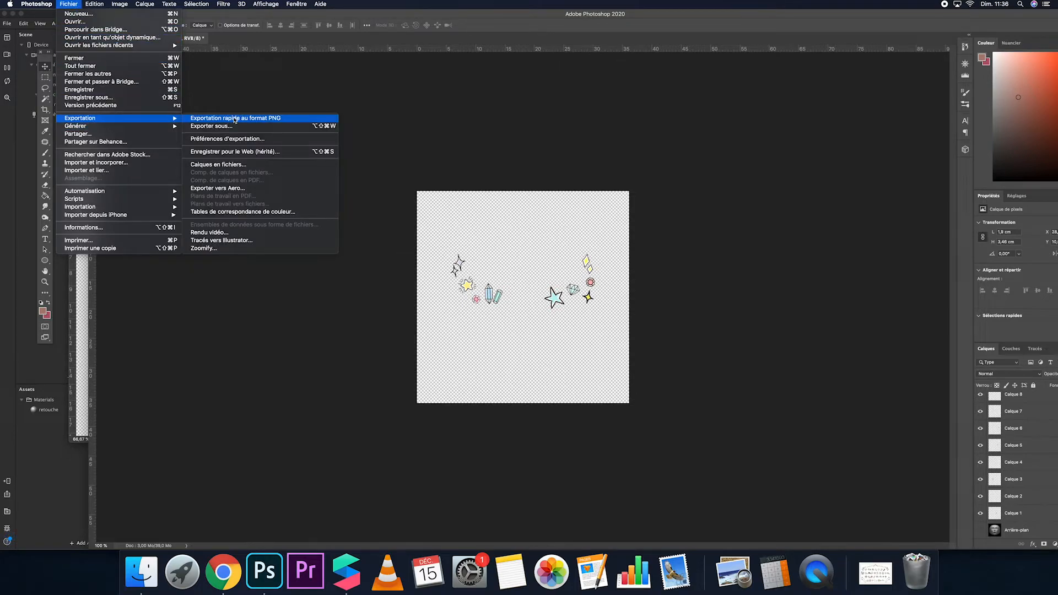
pyautogui.click(234, 118)
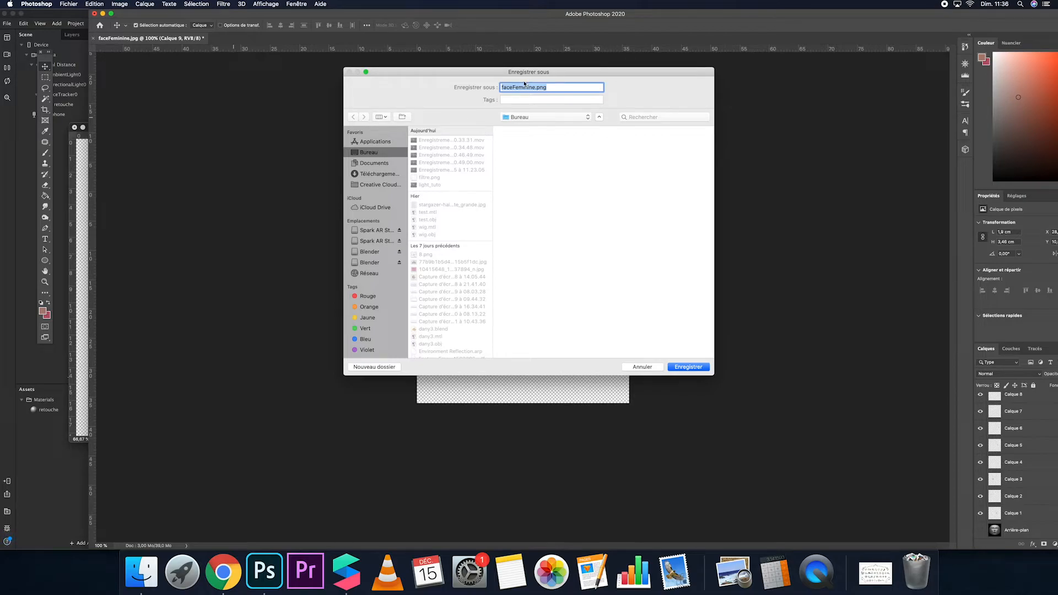
pyautogui.write('filtree')
pyautogui.press('Return')
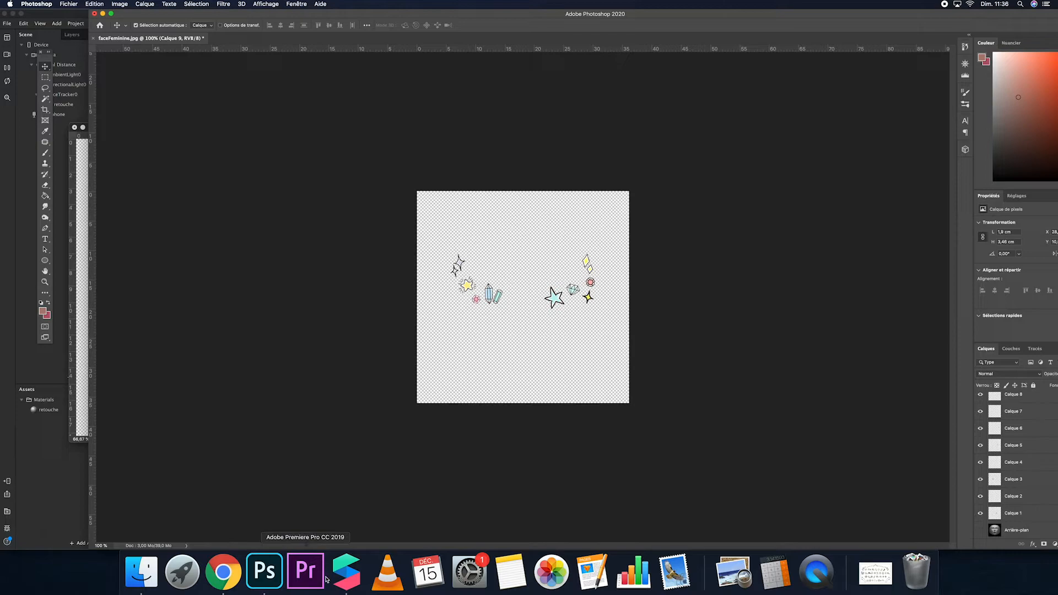
# - Switch to Spark AR Studio and add a second face mesh under faceTracker0, below the retouche mesh
pyautogui.click(345, 571)
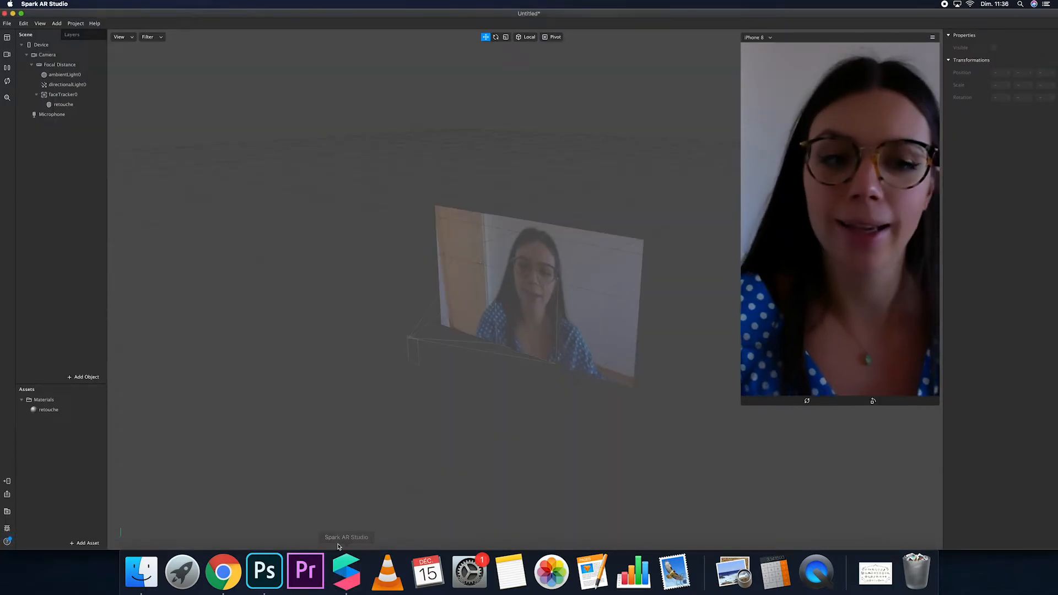
pyautogui.click(93, 377)
pyautogui.click(33, 338)
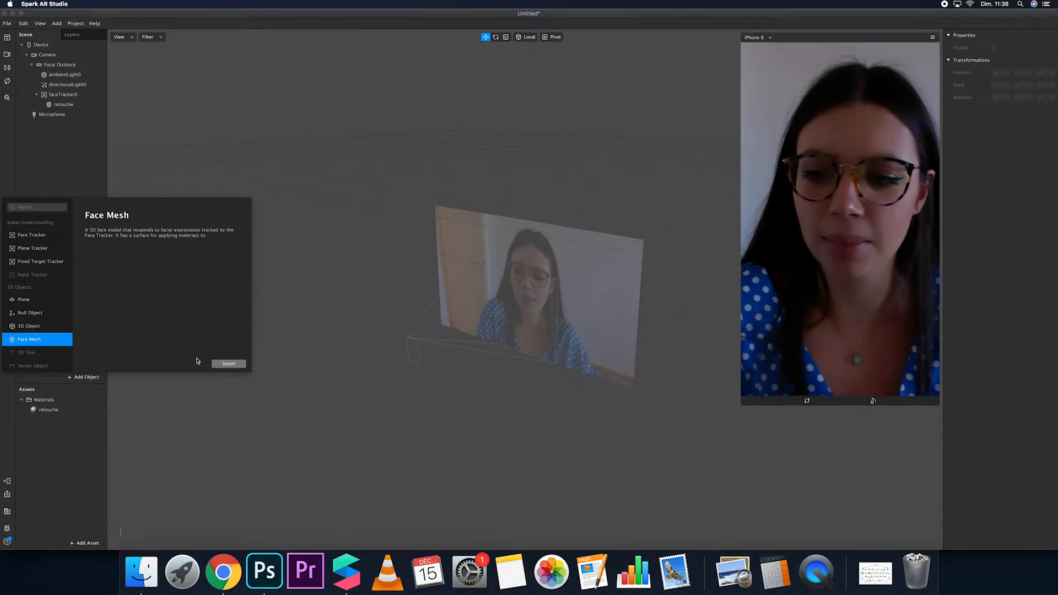
pyautogui.click(228, 364)
pyautogui.moveTo(62, 114); pyautogui.dragTo(66, 109)
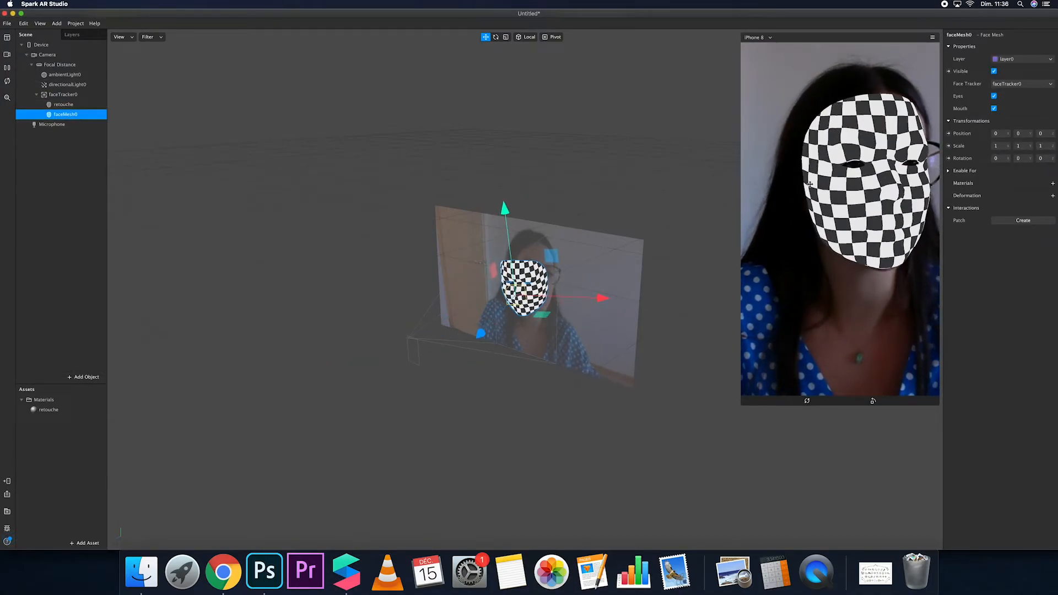
# - Create a new material for the new face mesh and name the material logo
pyautogui.click(1052, 183)
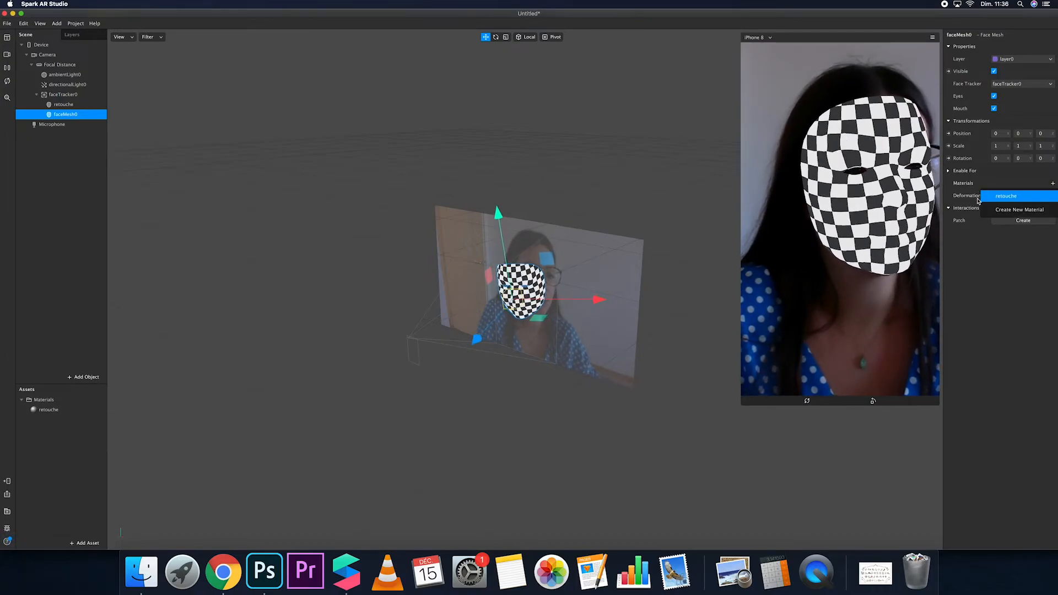
pyautogui.click(1019, 210)
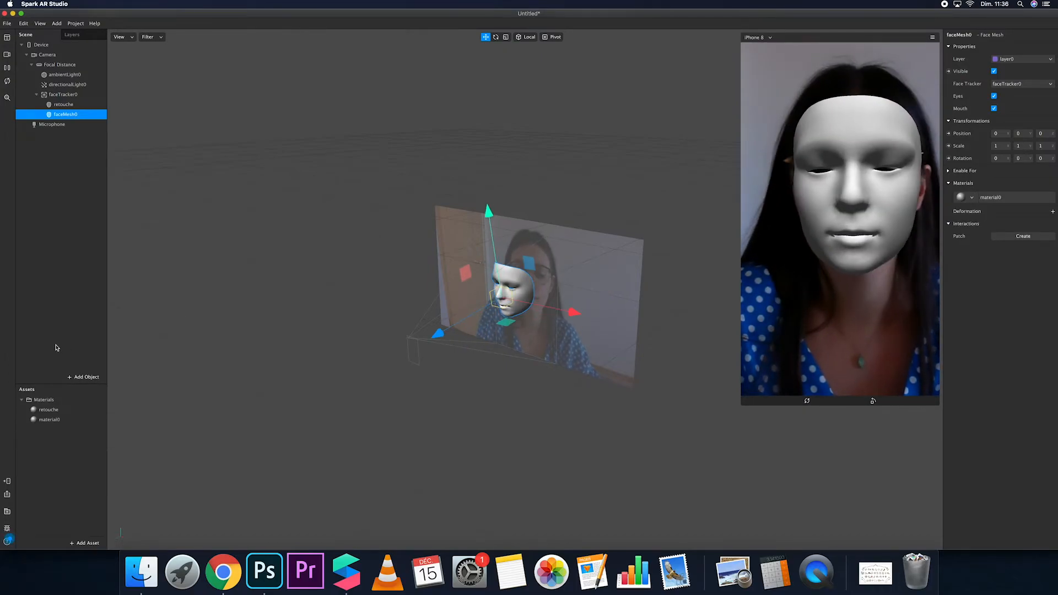
pyautogui.doubleClick(49, 420)
pyautogui.write('f')
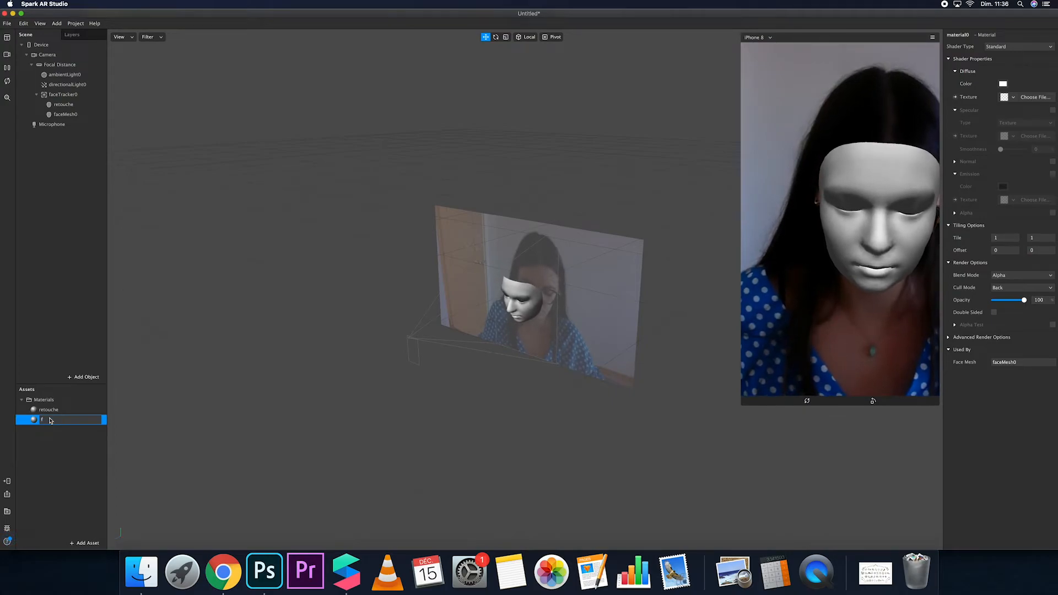
pyautogui.write('ogo')
pyautogui.press('Return')
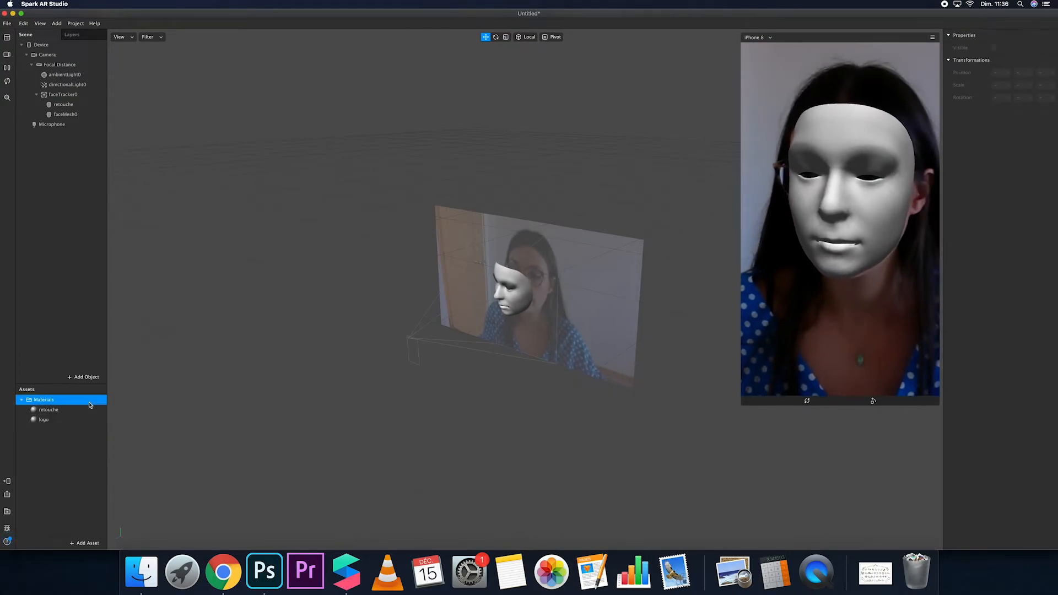
# - Rename the new face mesh in the scene as logo
pyautogui.click(86, 420)
pyautogui.doubleClick(66, 115)
pyautogui.write('logo')
# - Load the filtree image as the logo material's diffuse texture and set its shader type to Flat
pyautogui.click(40, 419)
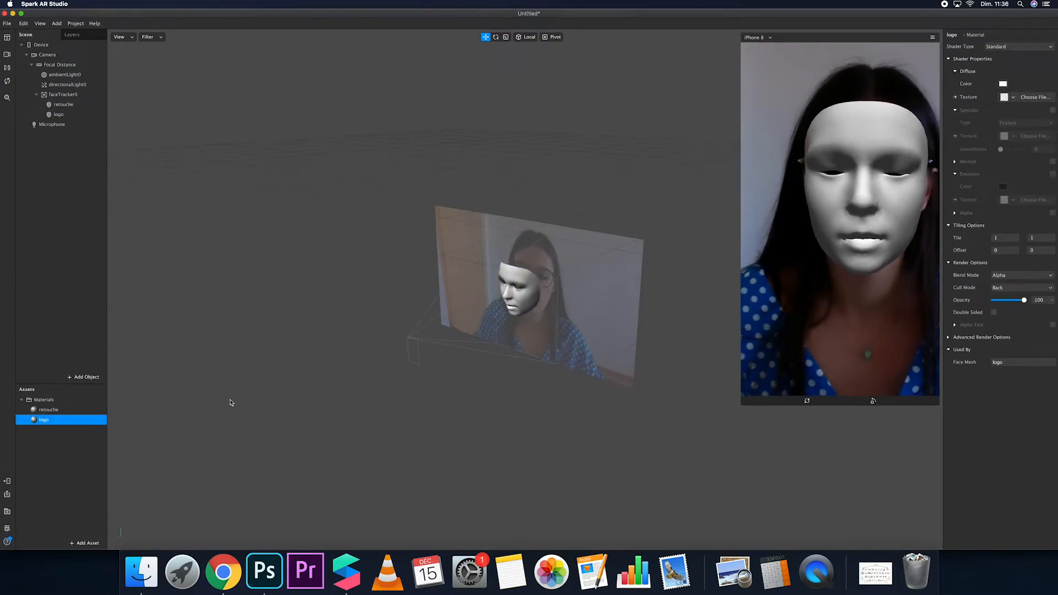
pyautogui.click(1012, 96)
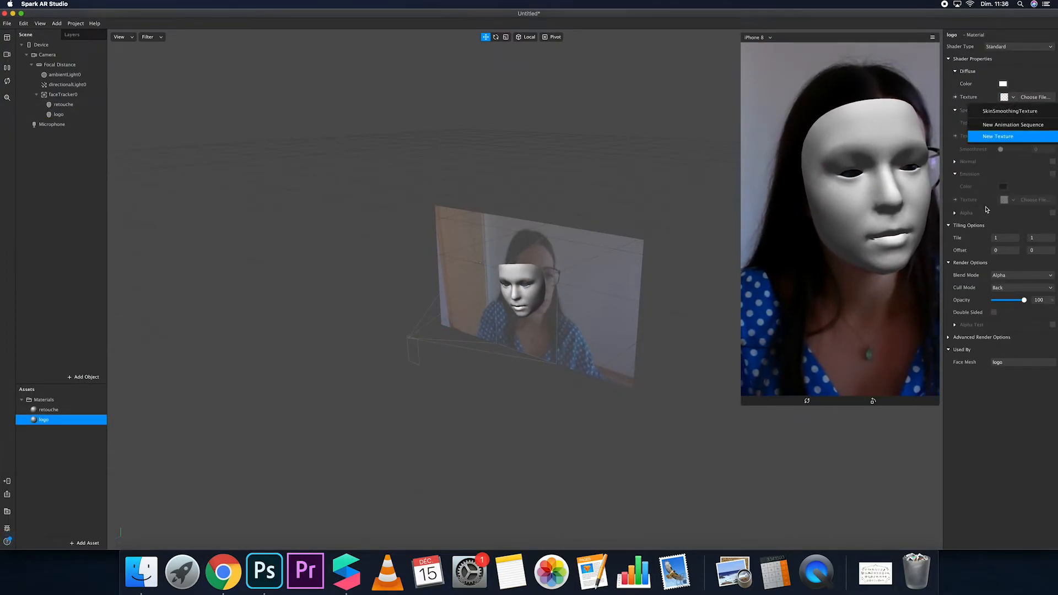
pyautogui.click(1001, 136)
pyautogui.doubleClick(495, 198)
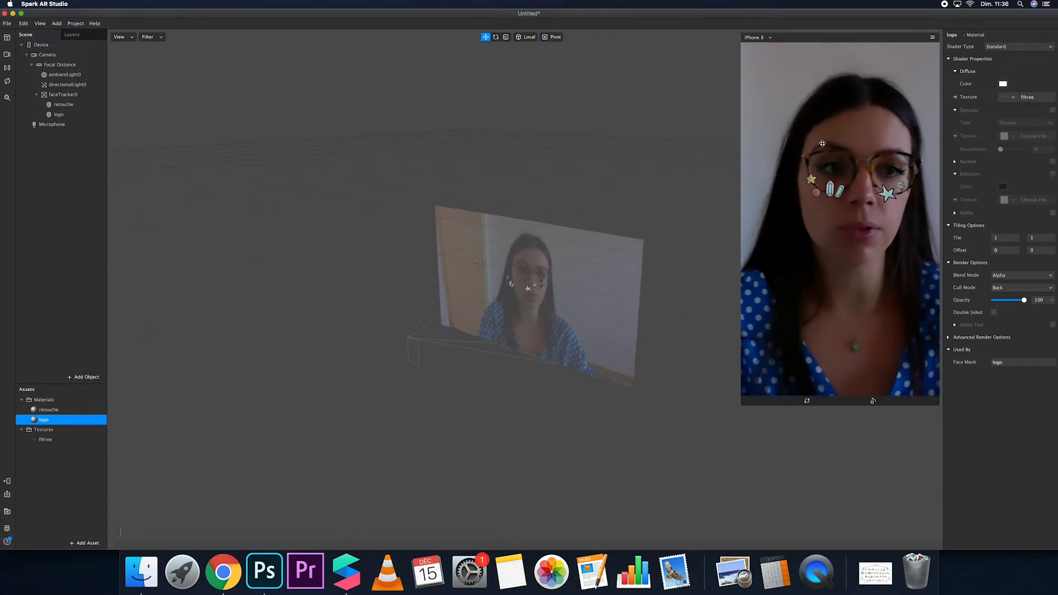
pyautogui.click(1006, 48)
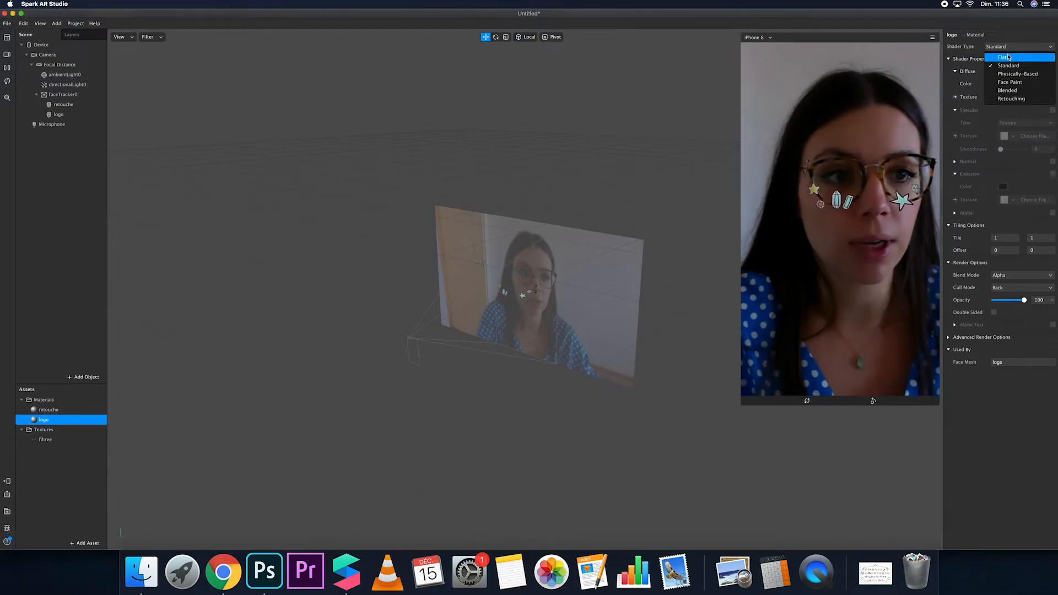
pyautogui.click(1008, 57)
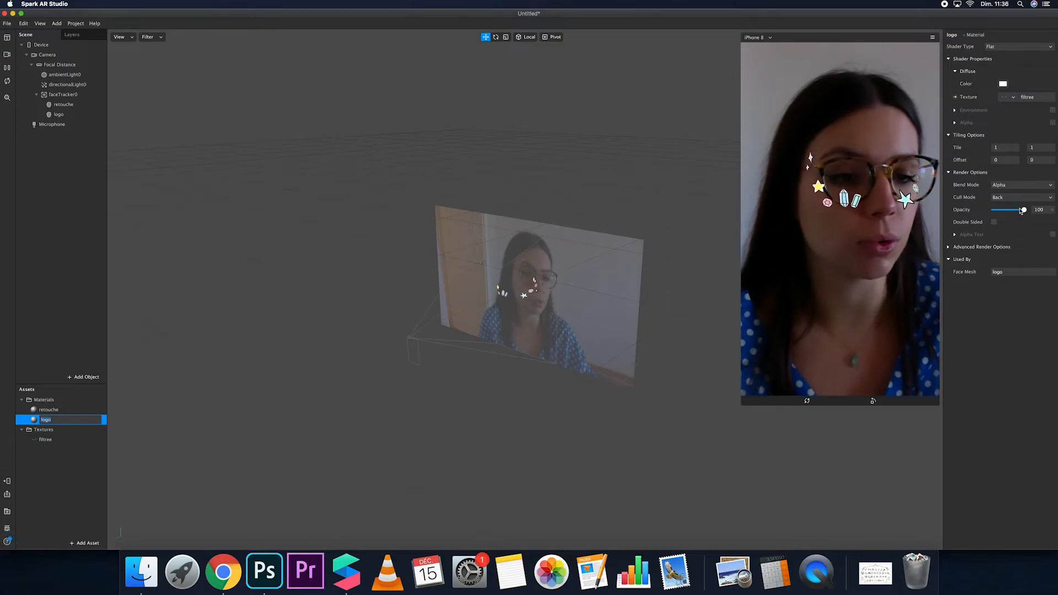
# - Try the Add and Multiply blend modes on the logo material, and return it to Alpha
pyautogui.click(1020, 186)
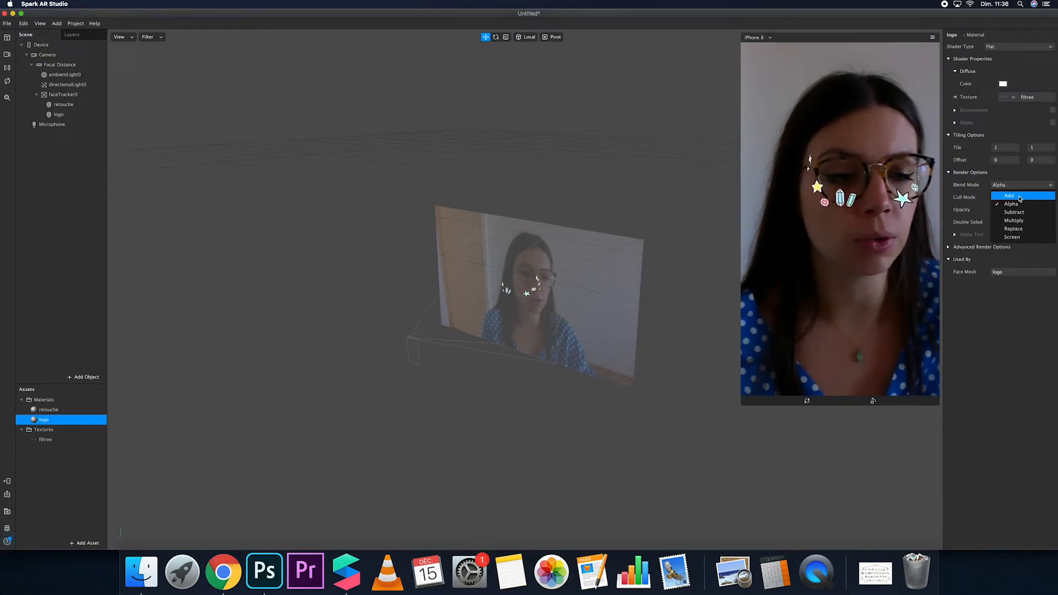
pyautogui.click(1020, 196)
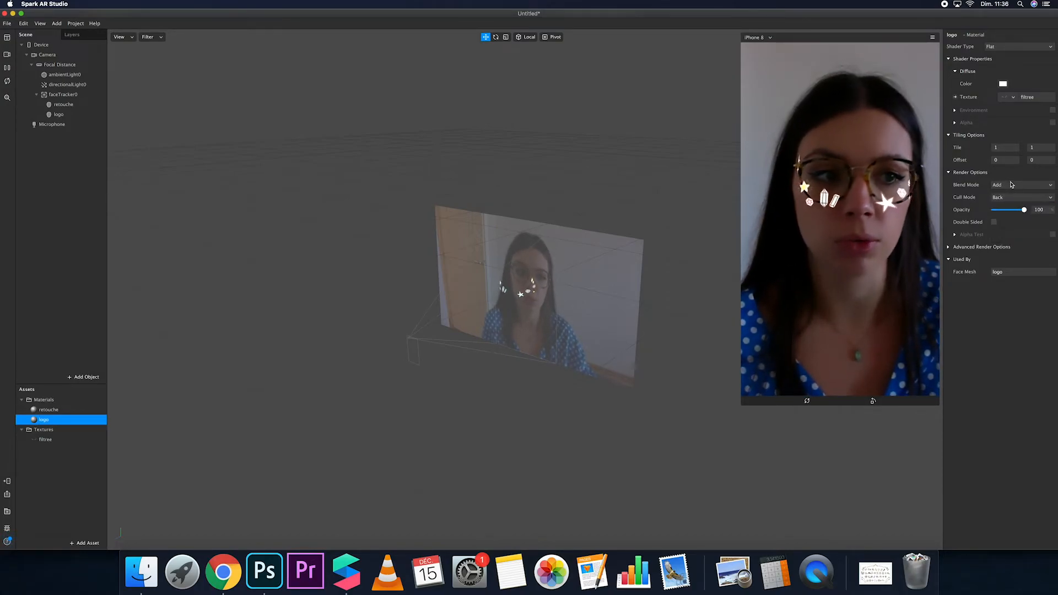
pyautogui.click(1019, 185)
pyautogui.click(1017, 220)
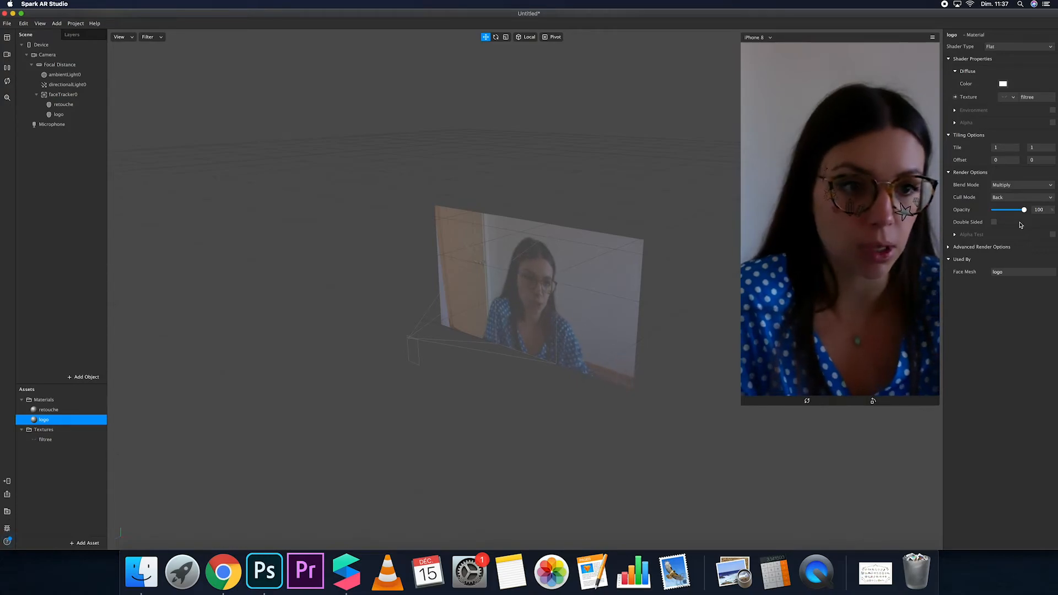
pyautogui.click(1016, 185)
pyautogui.click(1008, 195)
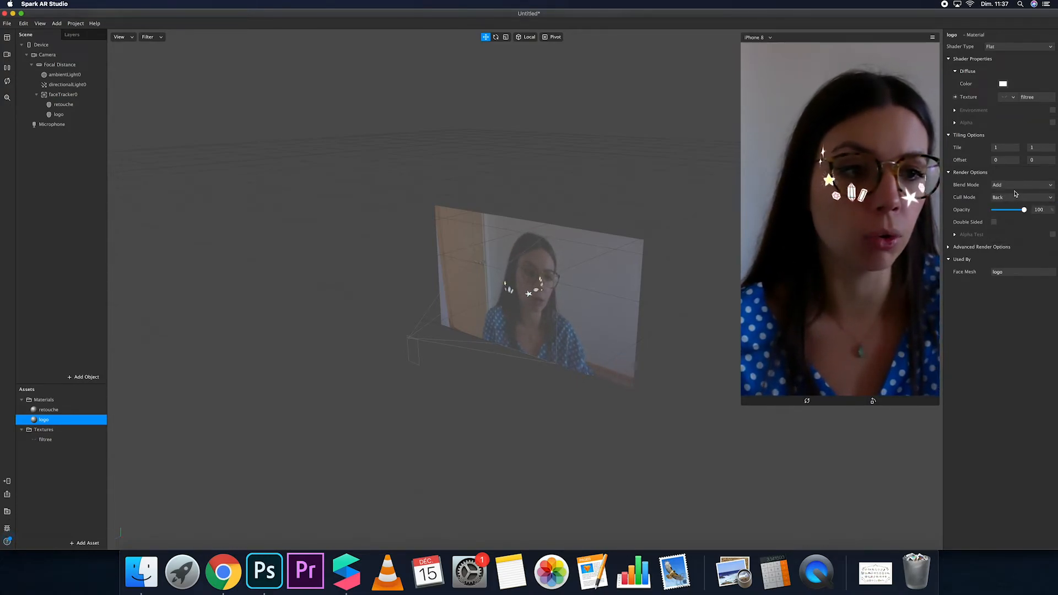
pyautogui.click(1016, 187)
pyautogui.click(1017, 204)
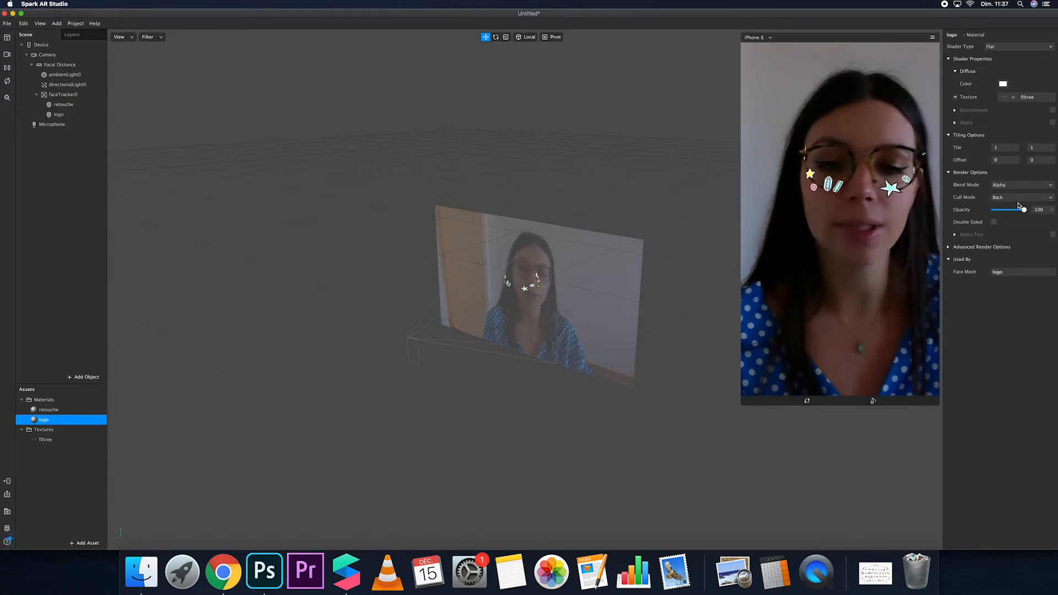